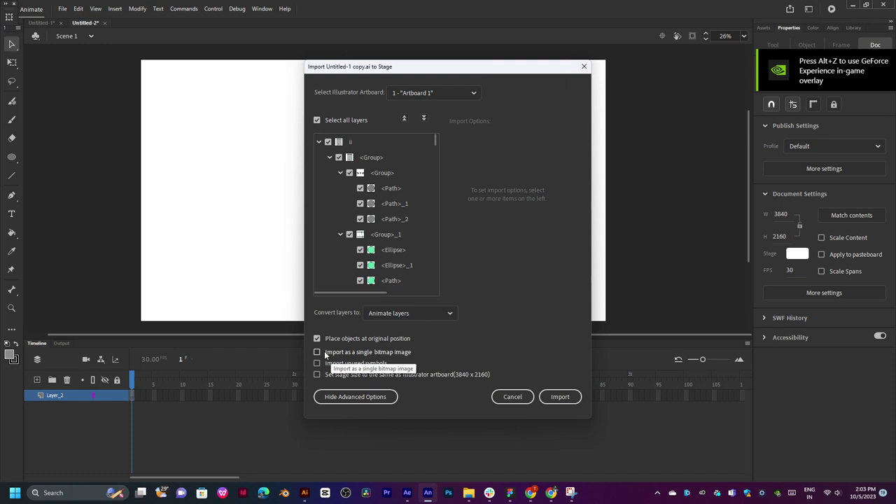
- Import all layers of the Illustrator artboard to the stage and extend every layer to frame 90
left_click(563, 397)
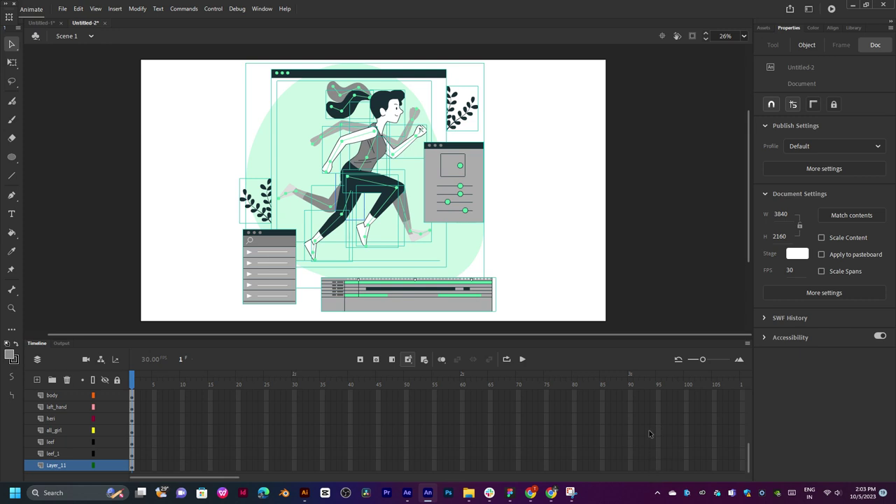
left_click_drag(631, 394, 634, 483)
scroll(633, 468, "up", 5)
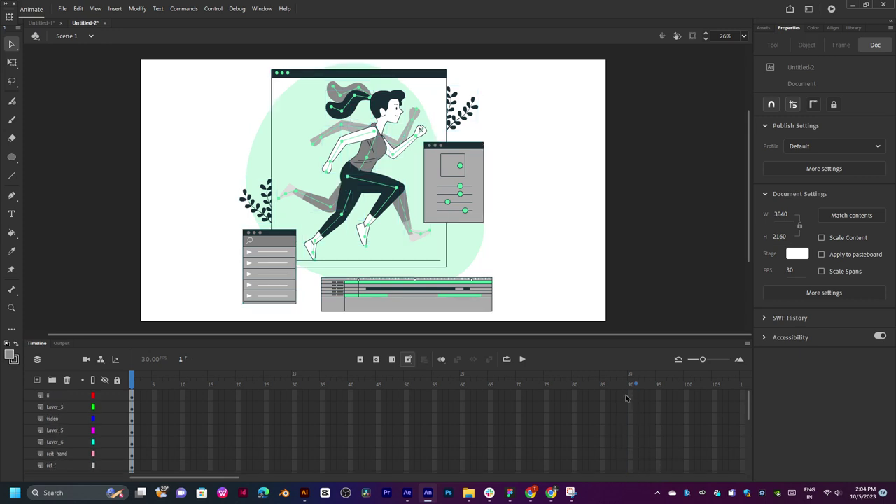
left_click_drag(633, 394, 631, 490)
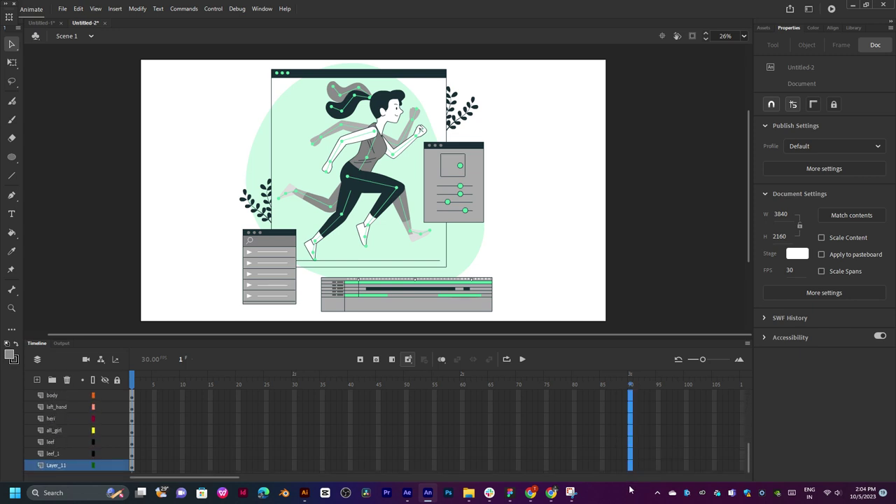
key("F5")
- Go to frame 5 and toggle the all_girl layer's visibility to identify its grey running figure
left_click_drag(627, 385, 154, 430)
left_click(294, 265)
left_click_drag(316, 203, 334, 206)
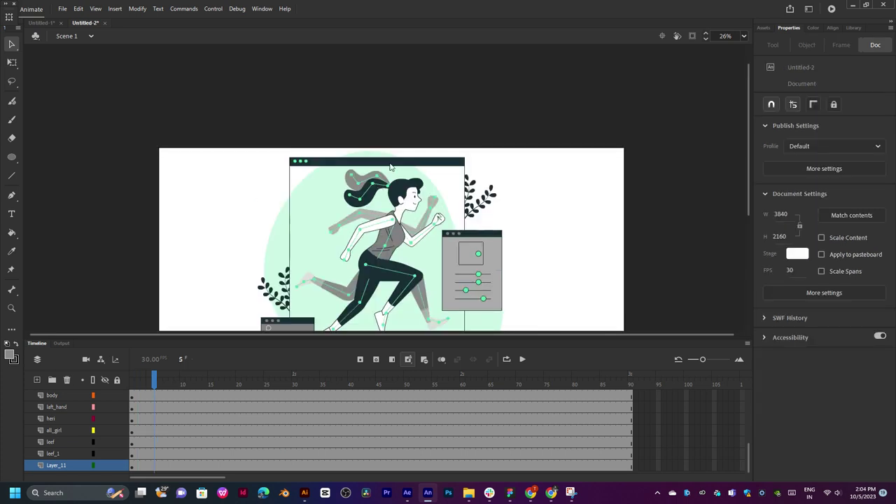
scroll(407, 214, "up", 2)
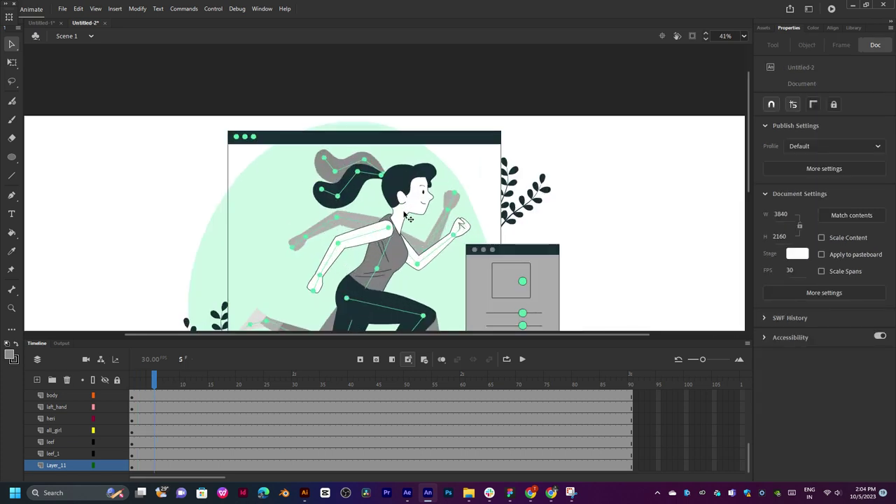
left_click_drag(399, 327, 376, 259)
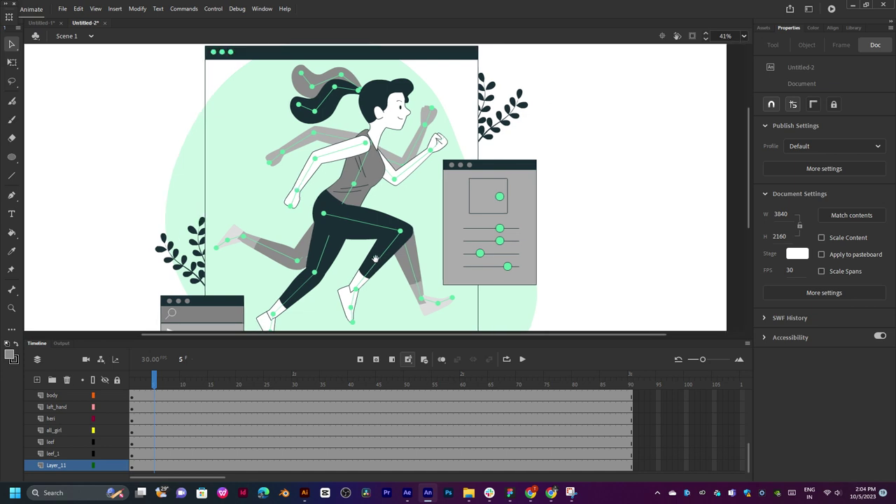
left_click(421, 300)
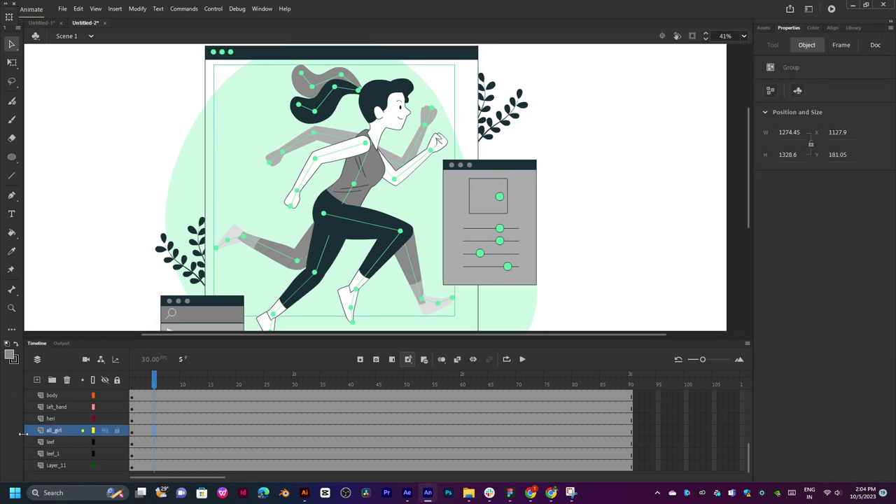
left_click(108, 433)
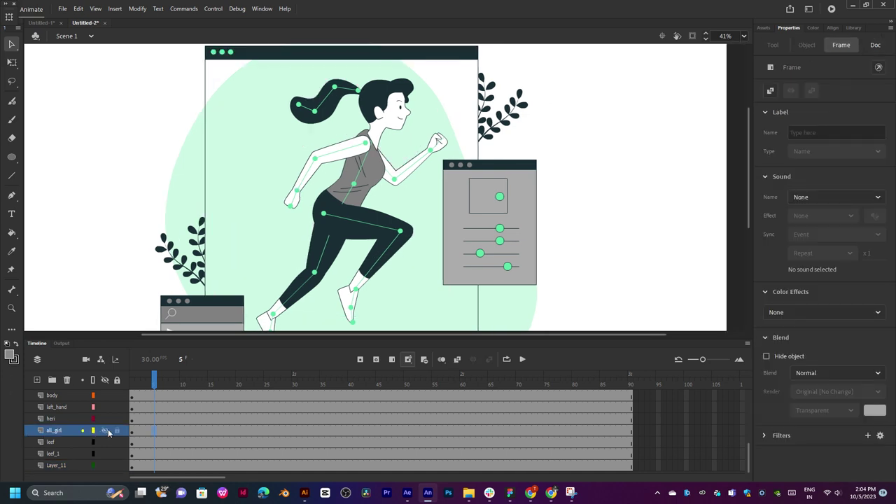
left_click(109, 432)
- Convert the all_girl layer's artwork at frame 5 into a graphic symbol named BODY
mouse_move(348, 251)
left_mouse_down()
mouse_move(358, 172)
mouse_move(359, 197)
mouse_move(335, 250)
left_mouse_up()
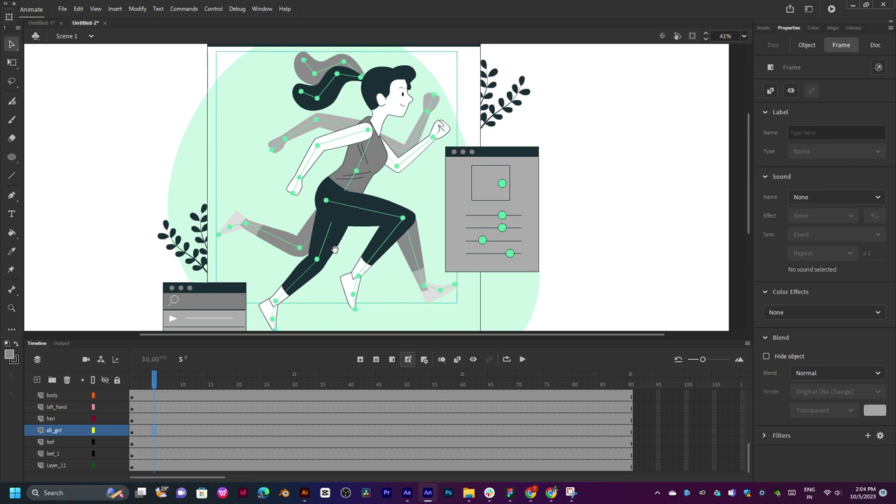
key("F8")
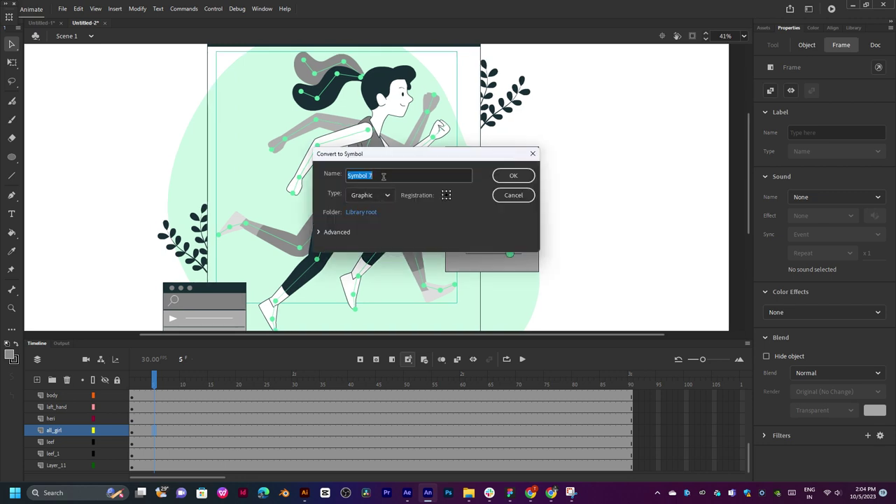
type("BODY")
key("Return")
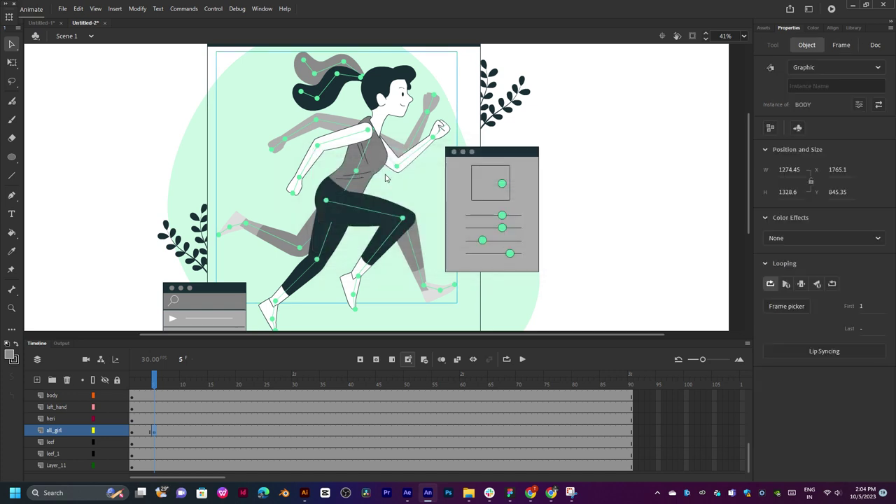
- Select the runner's limb layers from reit_hand through lift_2 in the timeline
left_click(148, 390)
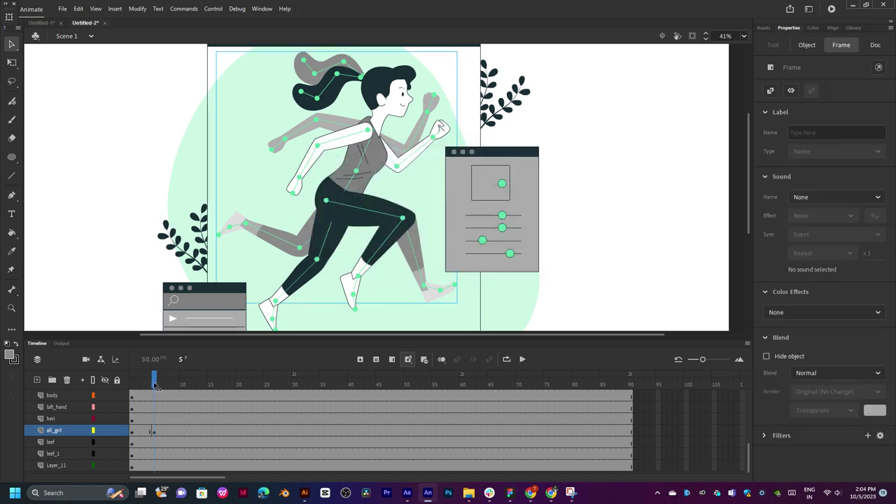
left_click(154, 384)
left_click(338, 213)
left_click(311, 269)
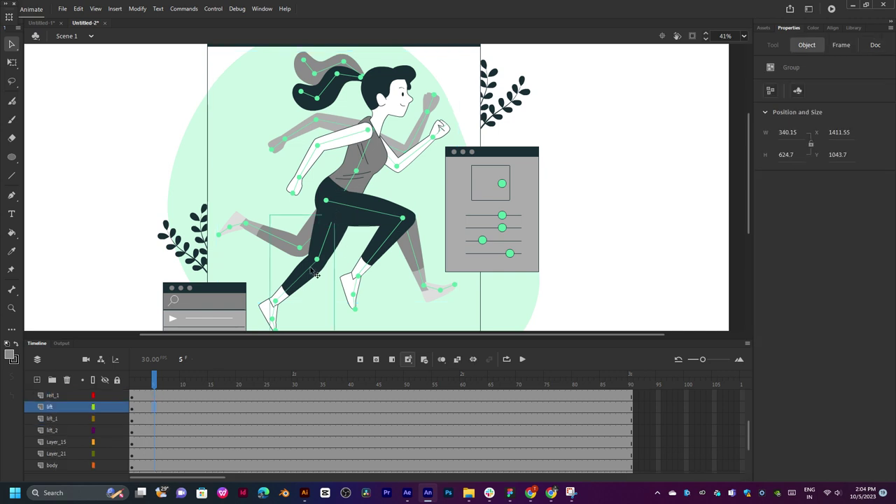
left_click(55, 419)
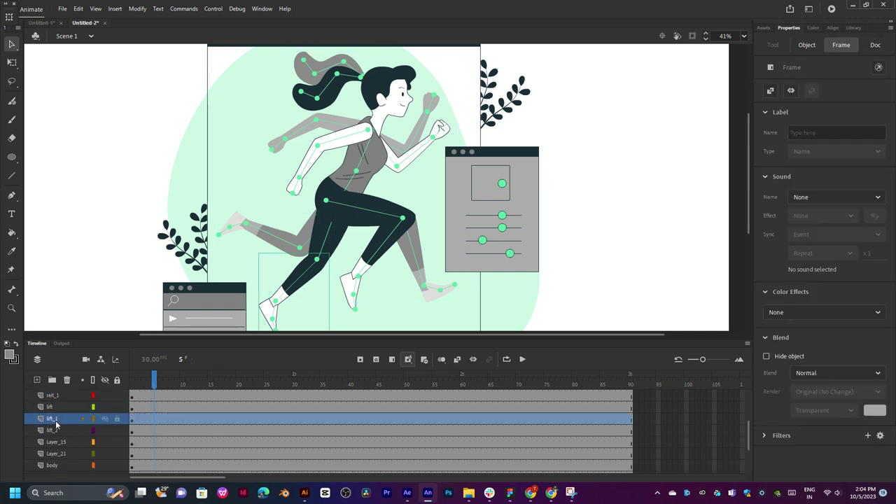
left_click(56, 430)
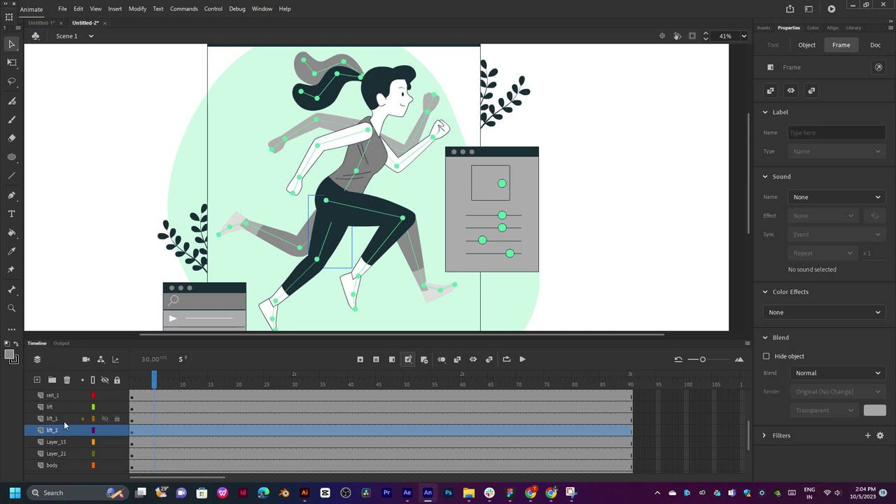
scroll(65, 421, "up", 3)
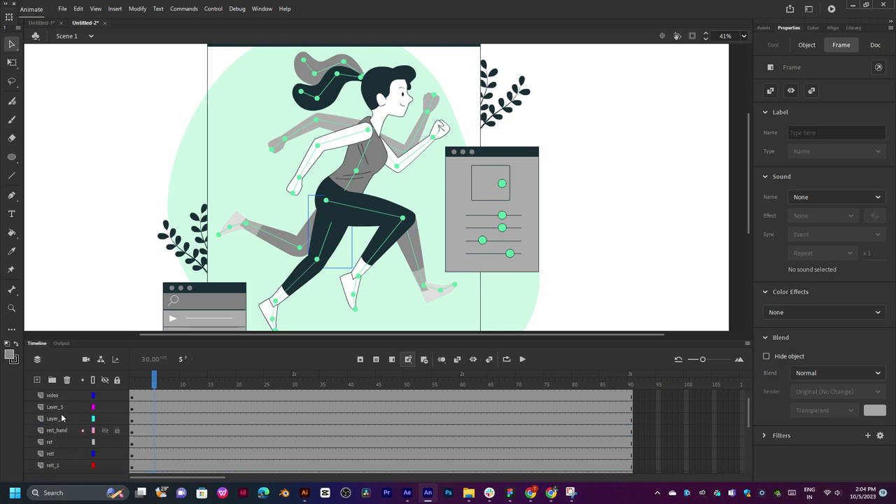
left_click(66, 428, "shift")
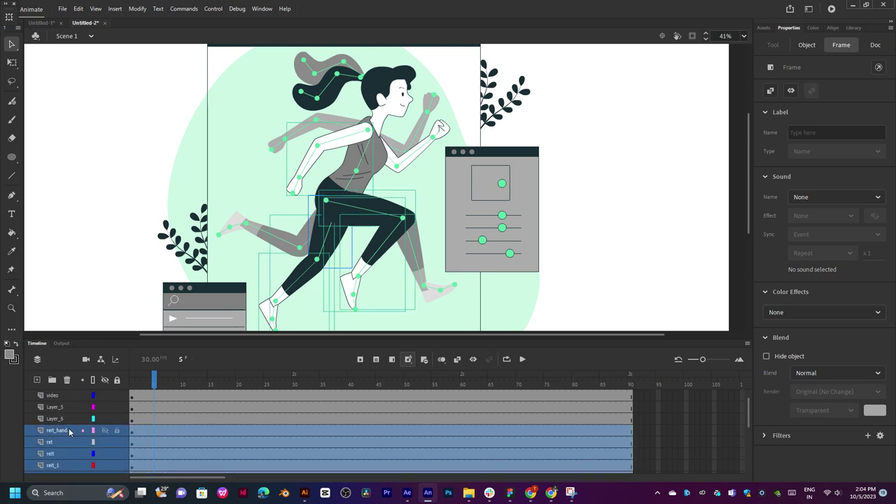
- Add Layer_15, Layer_21, body, left_hand, heri and all_girl to the selection and convert everything into one graphic symbol with the default name
scroll(68, 428, "down", 4)
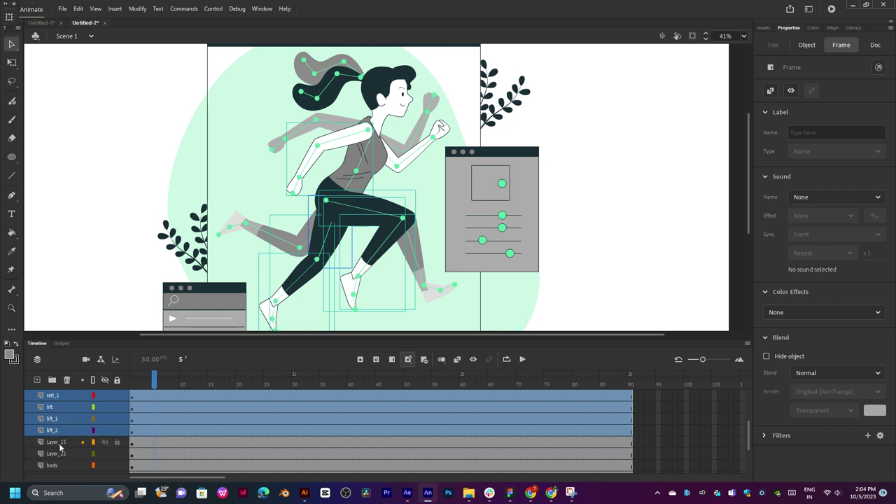
left_click(53, 465, "ctrl")
left_click(55, 455, "ctrl")
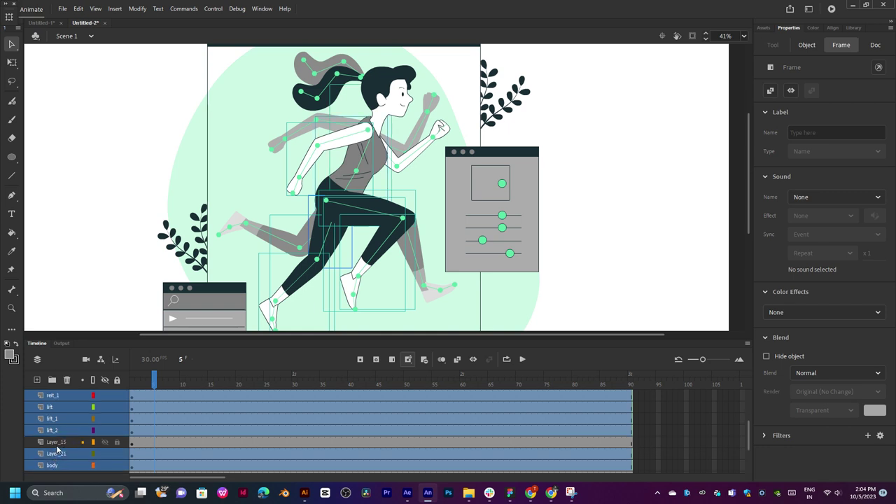
left_click(57, 446, "ctrl")
scroll(64, 443, "down", 3)
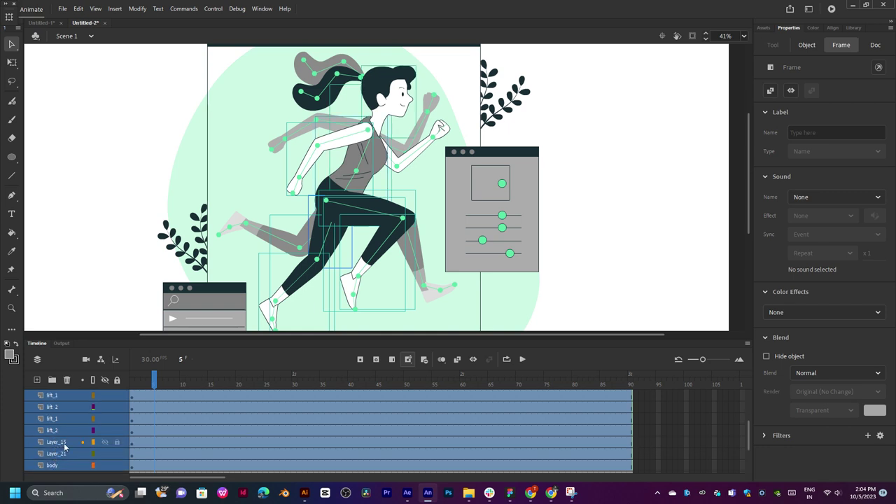
left_click(63, 432, "ctrl")
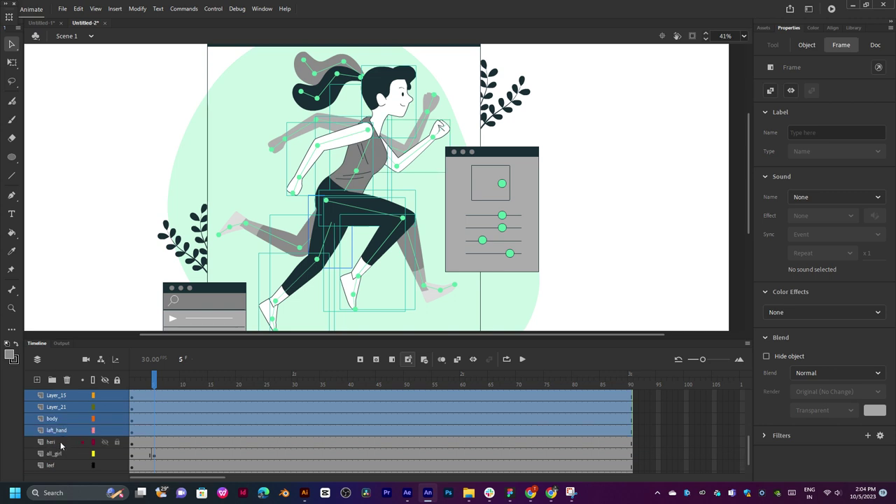
left_click(61, 442, "ctrl")
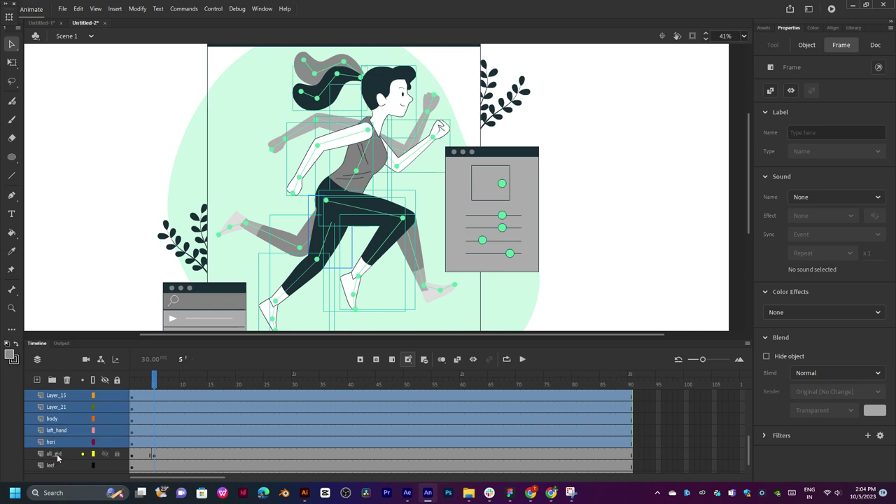
left_click(56, 453, "ctrl")
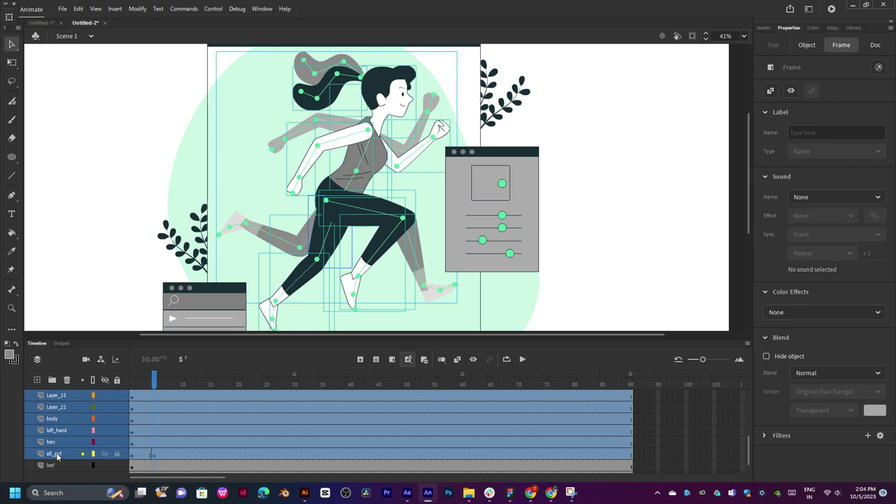
scroll(69, 441, "down", 2)
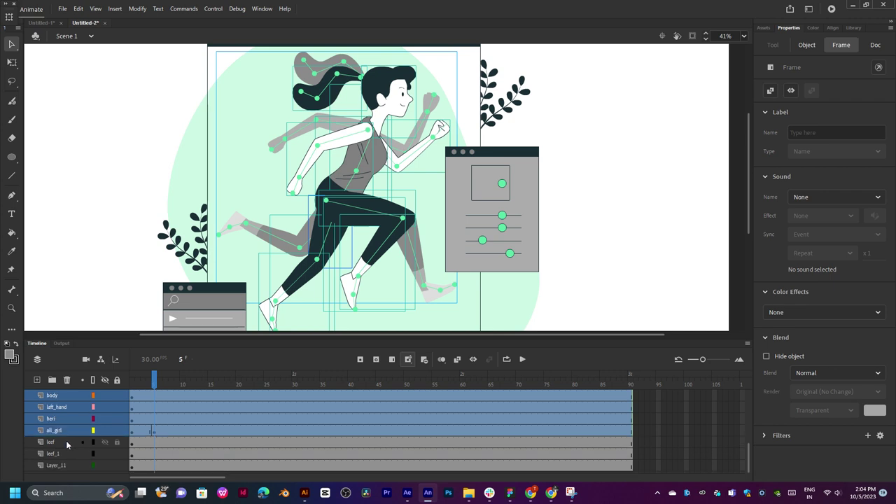
key("F8")
key("Return")
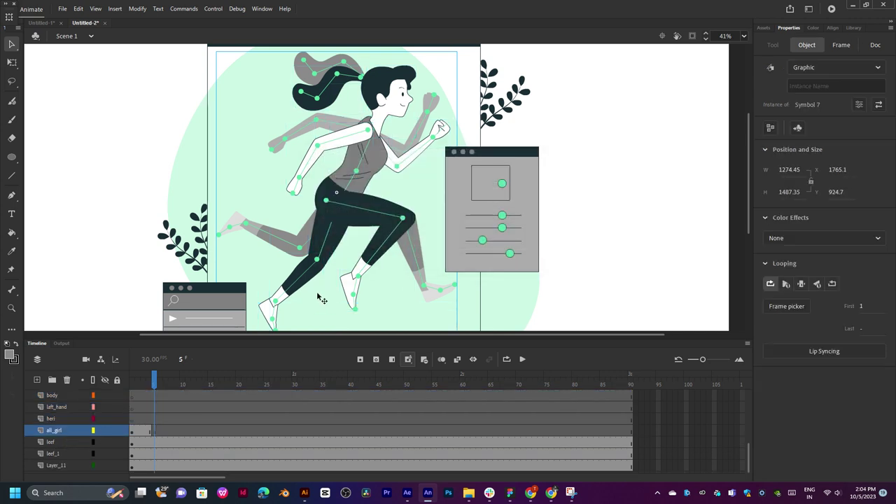
- Open the new combined runner symbol for editing and inspect the front thigh's group inside it
double_click(356, 220)
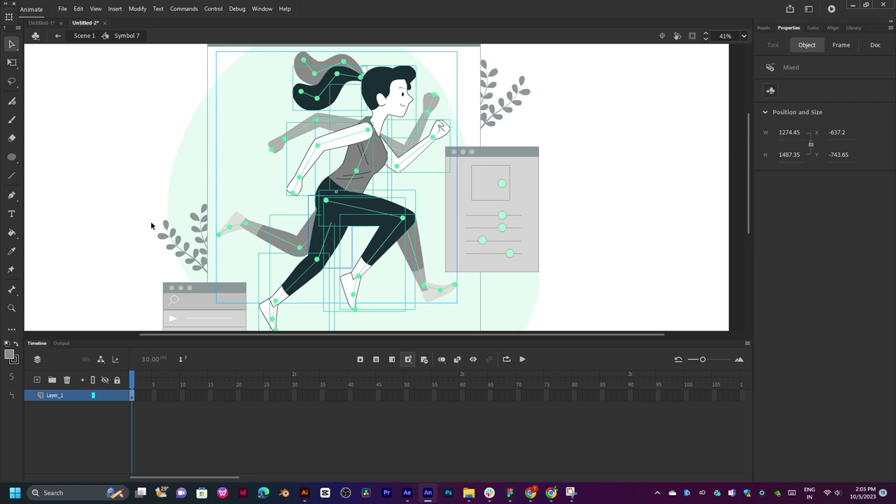
double_click(145, 200)
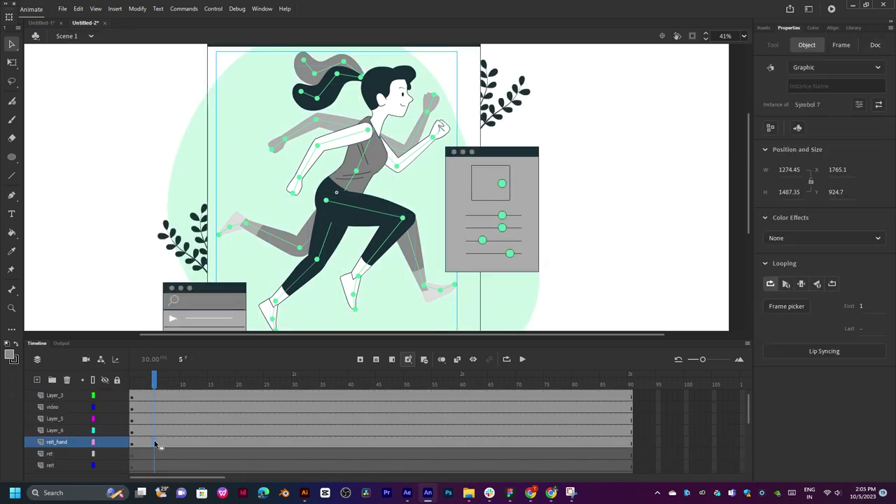
double_click(337, 199)
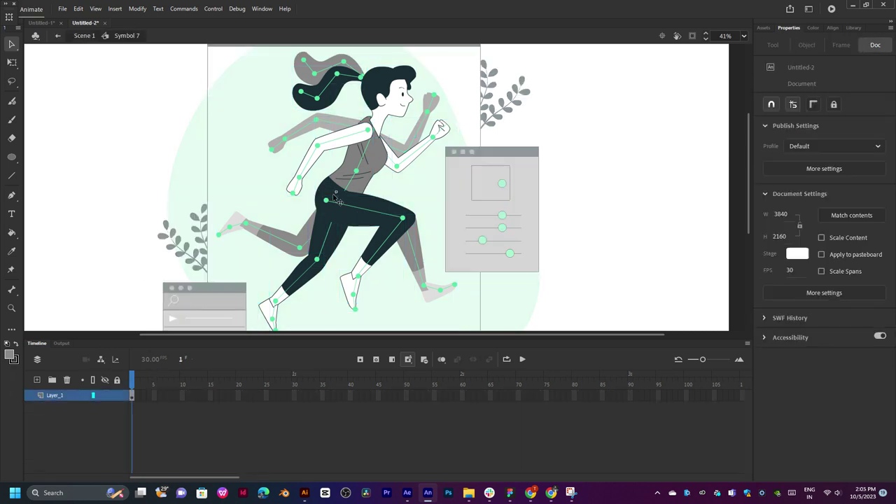
double_click(338, 196)
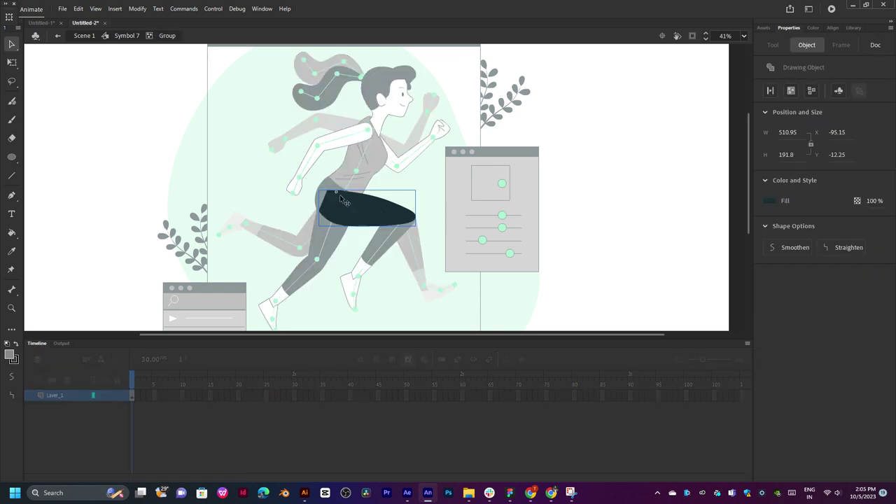
double_click(140, 232)
left_click(532, 152)
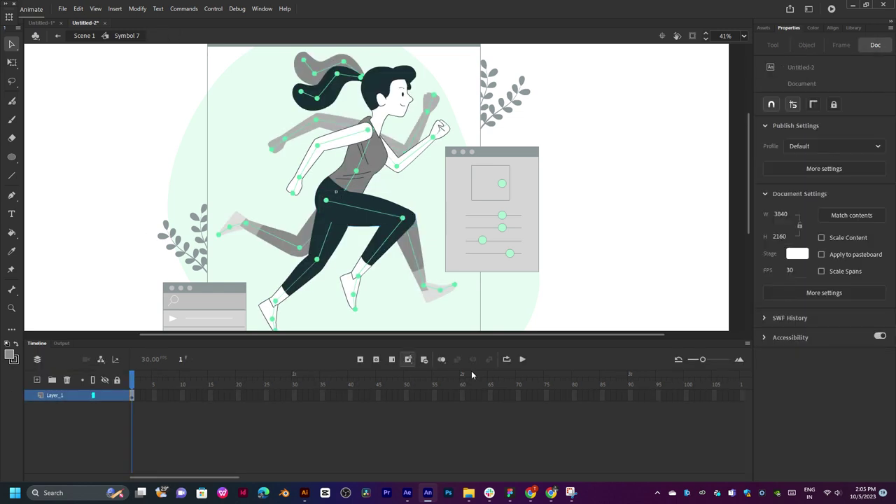
- Extend the runner symbol's single layer to frame 60 and return the playhead to frame 5
left_click(463, 397)
key("F5")
left_click_drag(441, 382, 154, 383)
left_click(156, 398)
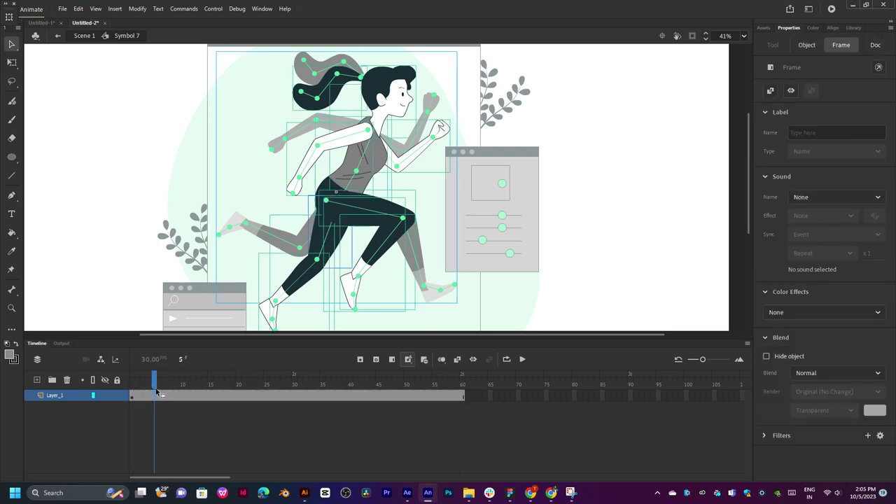
left_click(627, 192)
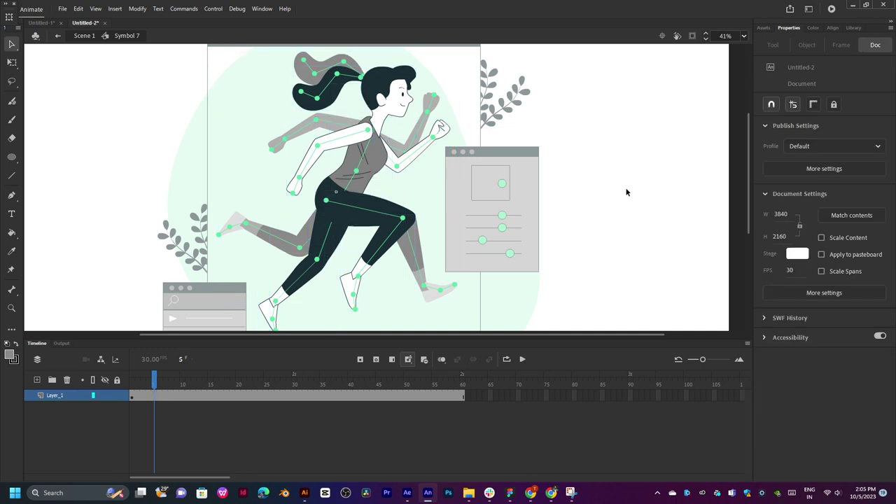
- Try to move the grey figure inside the runner symbol, and undo the change
left_click(347, 195)
left_click(101, 226)
left_click(284, 237)
left_click_drag(290, 253, 297, 236)
key("ctrl+z")
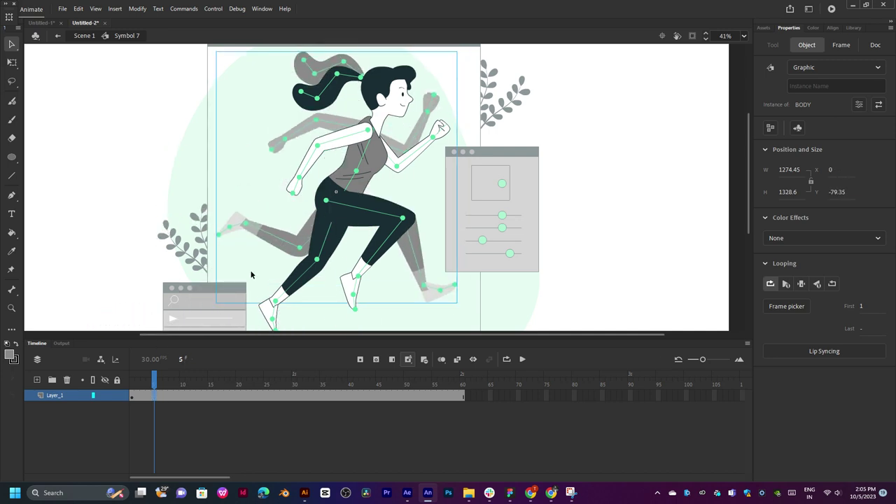
- Open the grey figure's BODY symbol for editing
double_click(291, 246)
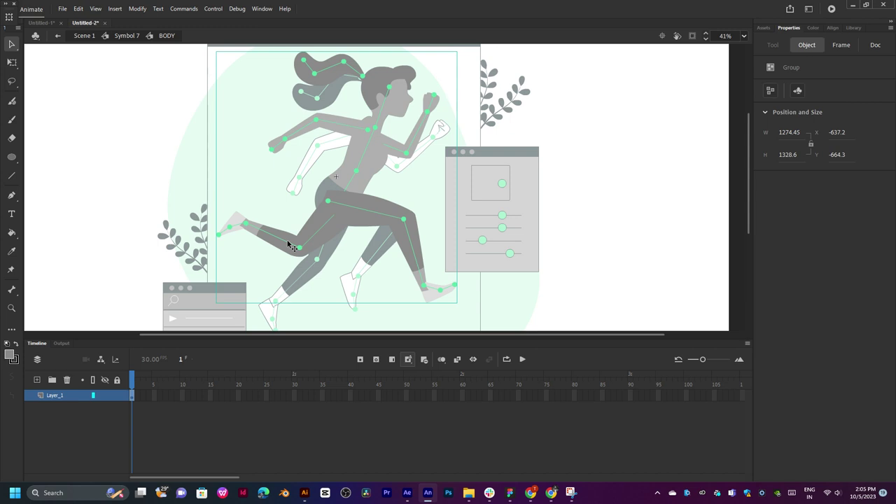
left_click_drag(322, 167, 336, 150)
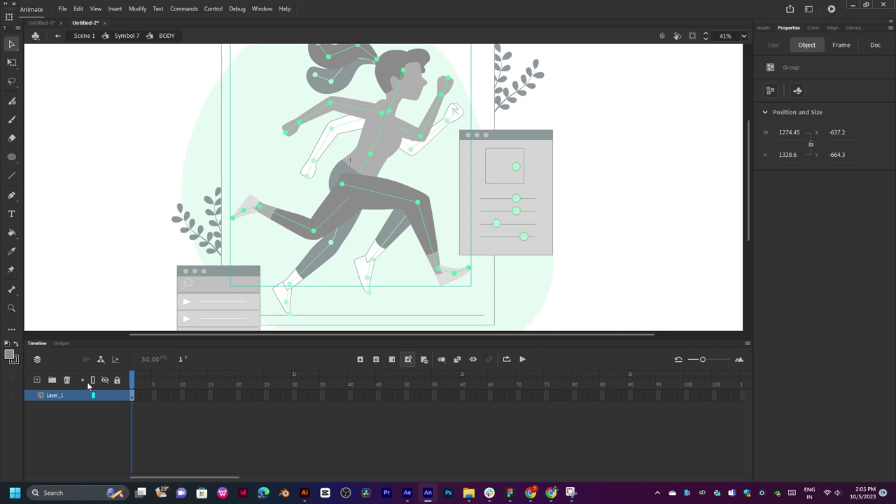
- Extend the BODY symbol's layer to frame 60, set the playhead to frame 6, and return to the parent runner symbol
left_click(462, 396)
key("F5")
left_click_drag(463, 385, 162, 392)
left_click(183, 222)
double_click(182, 222)
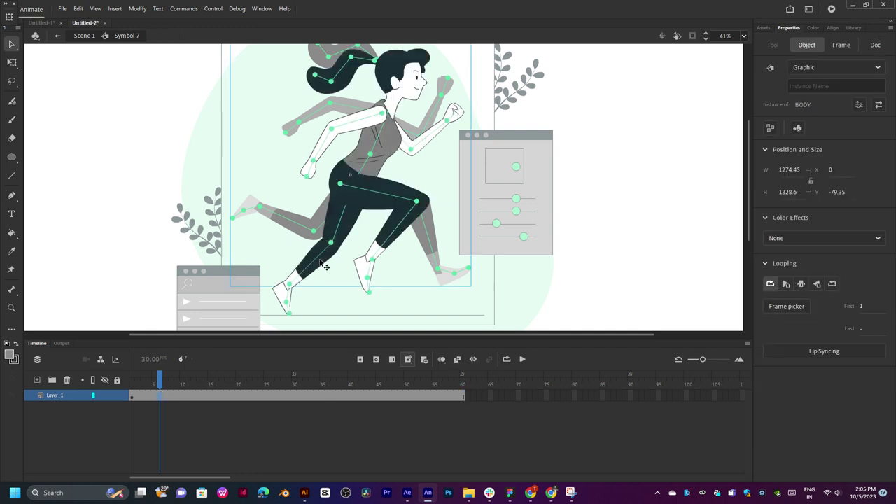
left_click(324, 266)
left_click(344, 285)
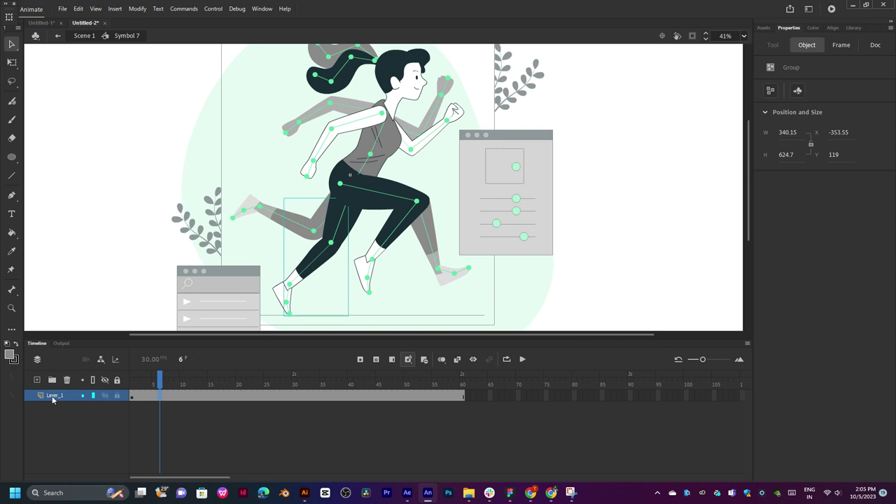
right_click(55, 397)
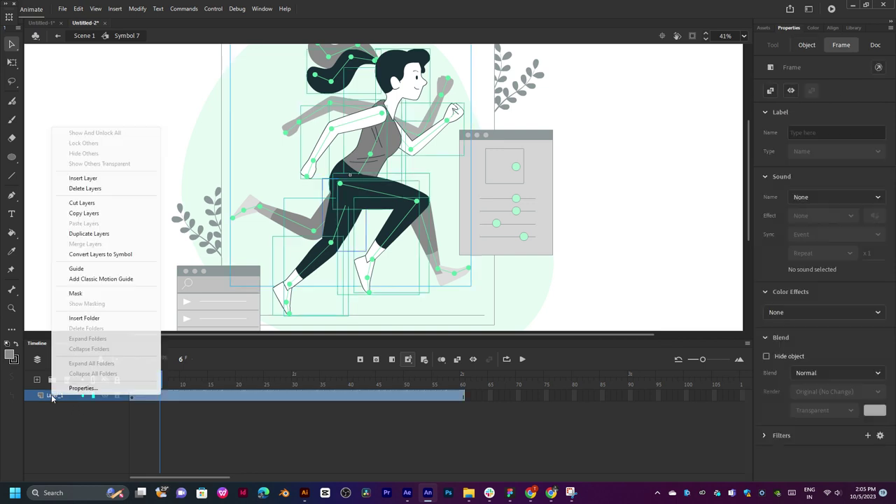
left_click(94, 257)
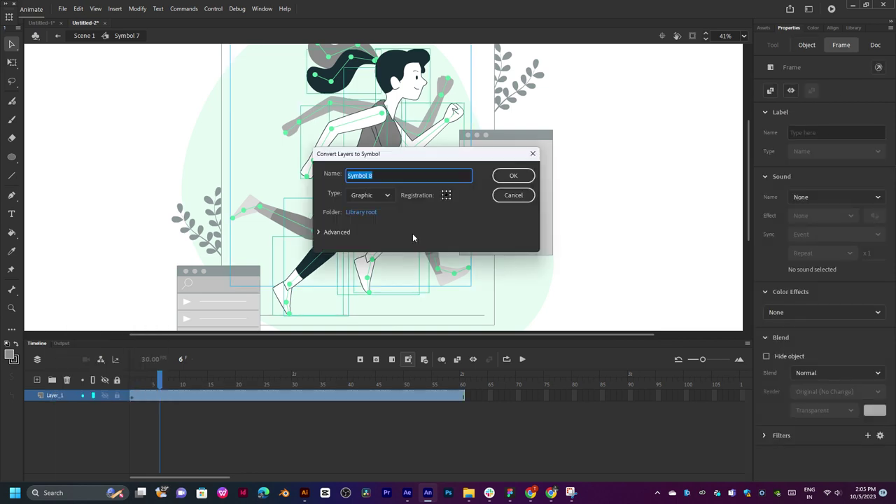
left_click(512, 197)
- Duplicate Layer_1 inside the runner symbol and check the front thigh's group at frame 10
right_click(44, 398)
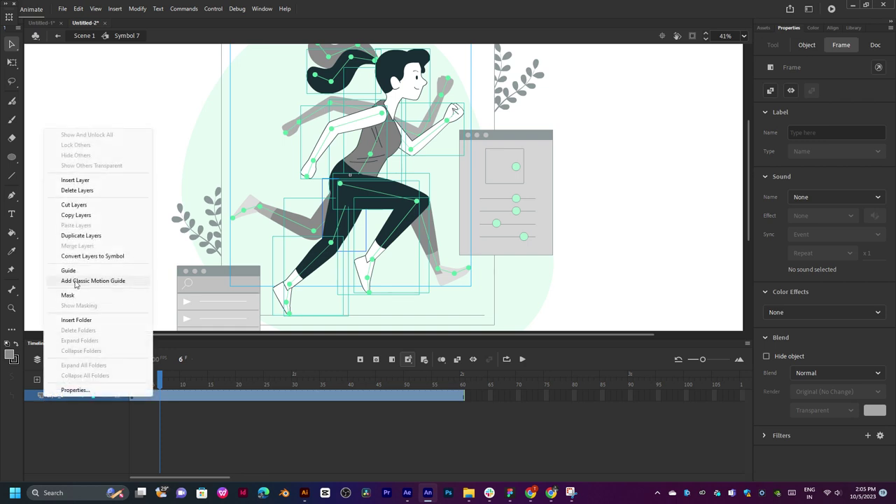
left_click(82, 237)
left_click_drag(160, 382, 182, 382)
double_click(353, 200)
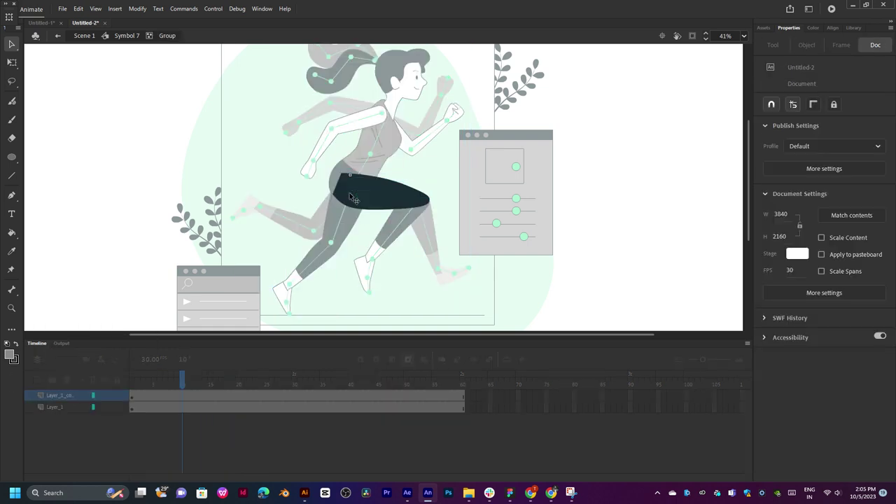
double_click(616, 248)
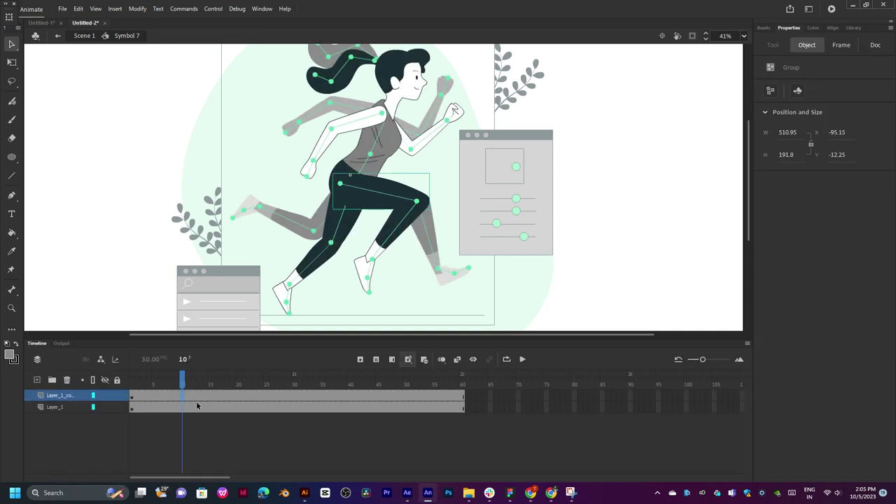
- Insert a keyframe at frame 6 on the duplicated layer
left_click(159, 399)
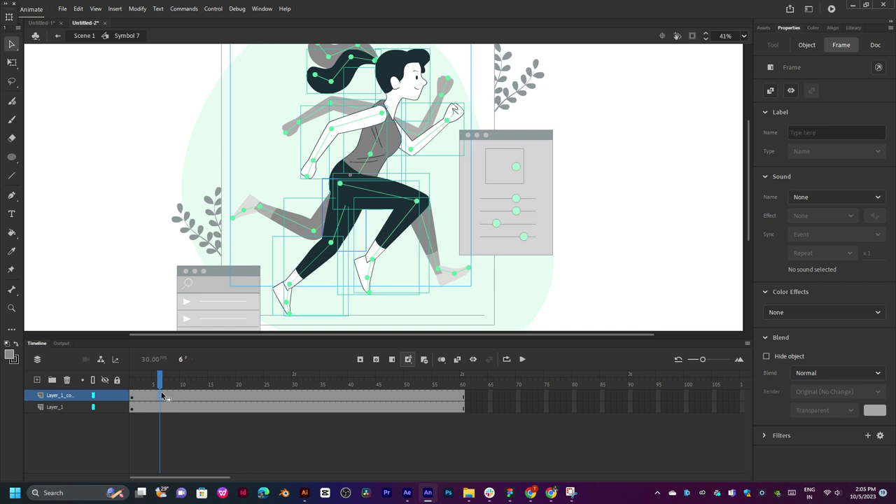
left_click(11, 271)
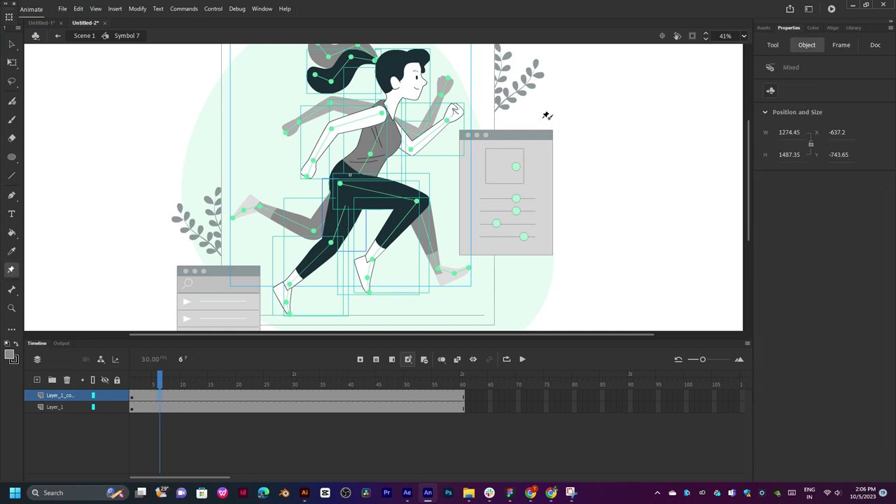
left_click(160, 398)
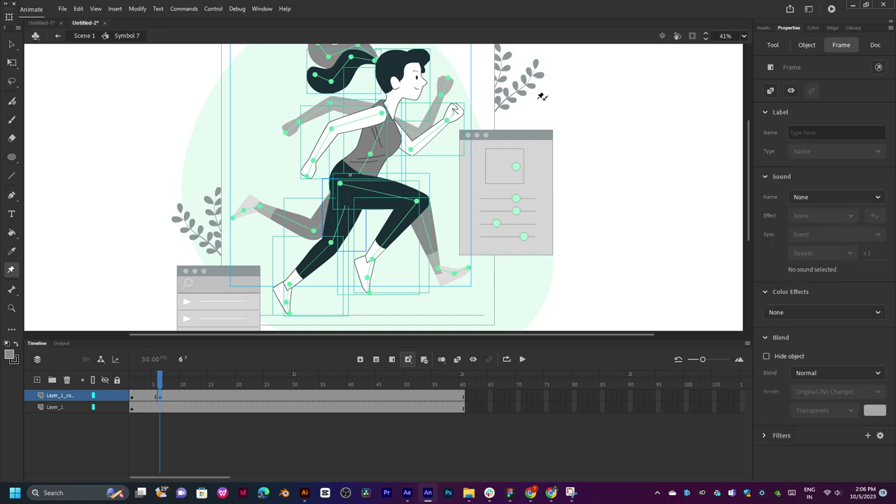
- Exit to the main scene, reopen the runner symbol, and inspect the group that forms the head
key("v")
double_click(187, 131)
double_click(361, 160)
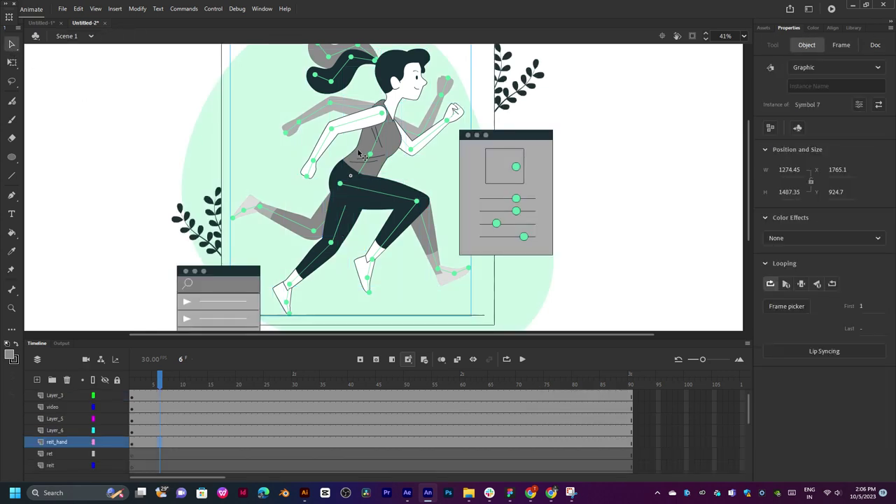
left_click(360, 181)
scroll(359, 176, "up", 3)
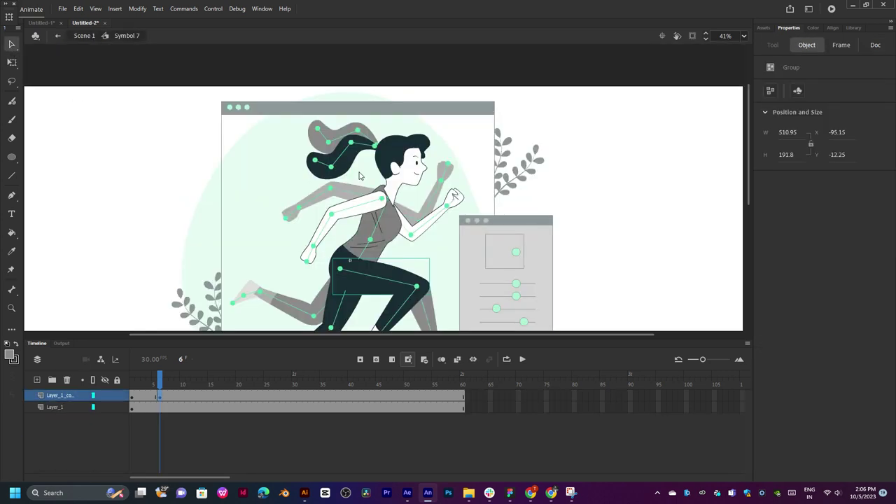
double_click(390, 157)
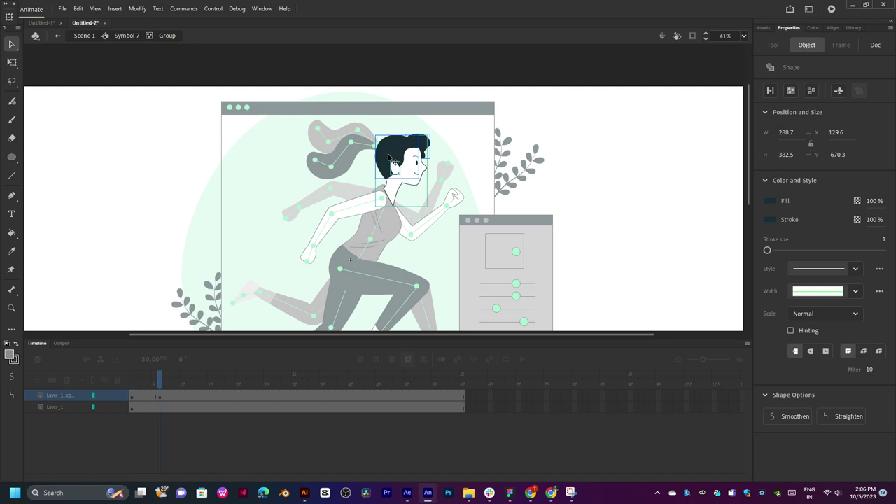
double_click(347, 159)
- Rotate the dark ponytail group upward about its attachment at the head on frame 6, matching the grey ponytail, and check the change by scrubbing
left_click(343, 163)
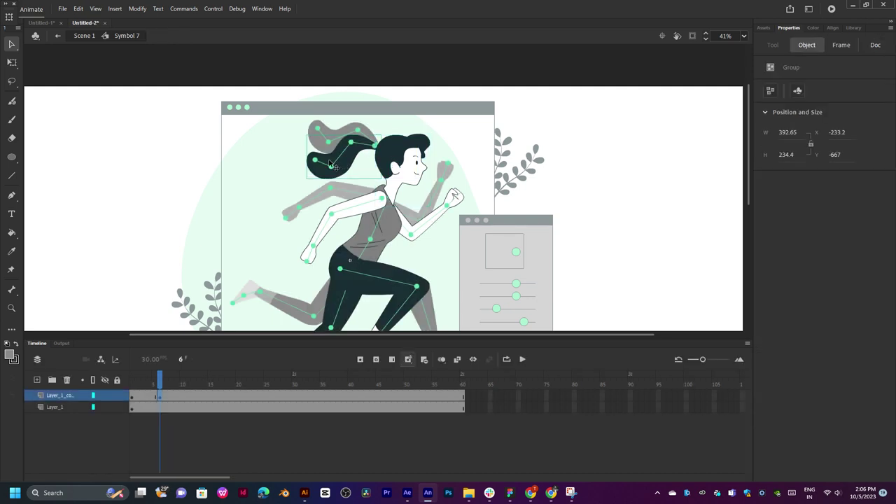
key("q")
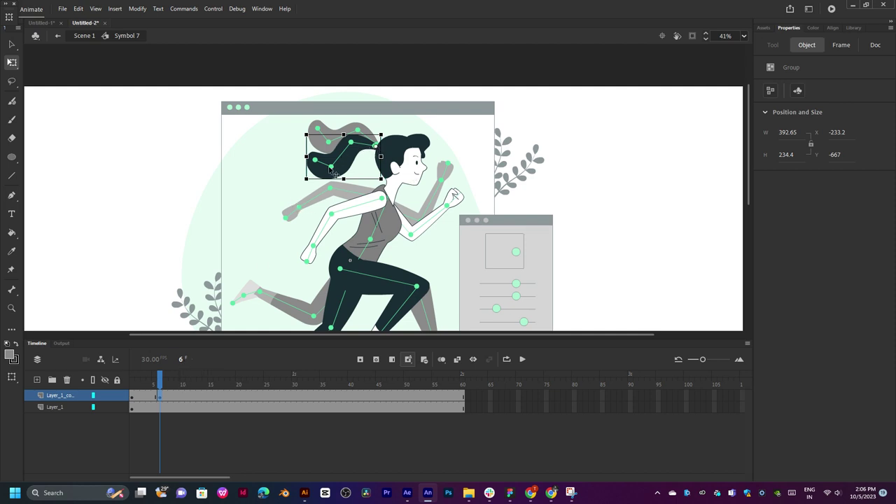
left_click_drag(307, 184, 300, 152)
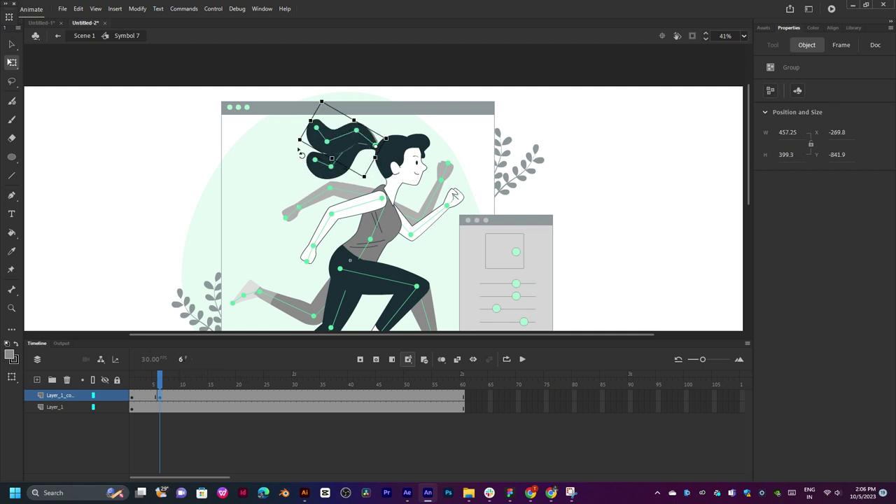
mouse_move(157, 382)
left_mouse_down()
mouse_move(132, 383)
mouse_move(160, 384)
left_mouse_up()
left_click(226, 188)
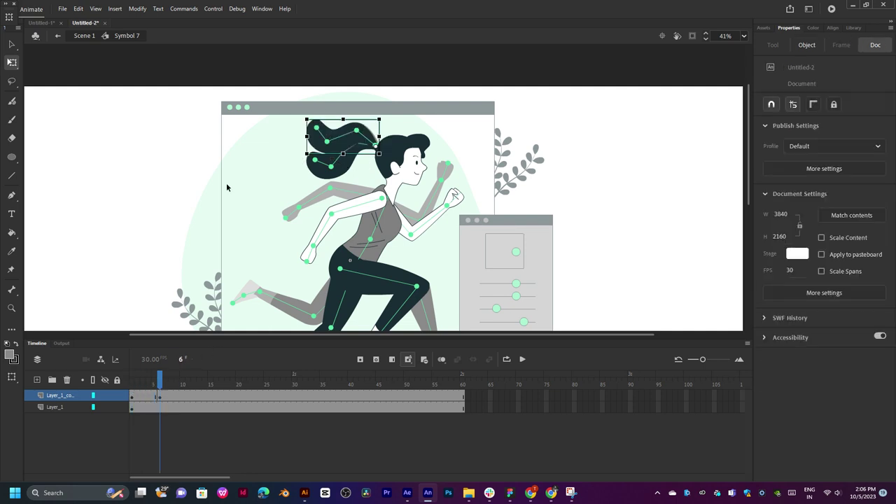
- Hide the original Layer_1 and open the ponytail group for editing at frame 10
left_click_drag(161, 380, 183, 387)
left_click(105, 407)
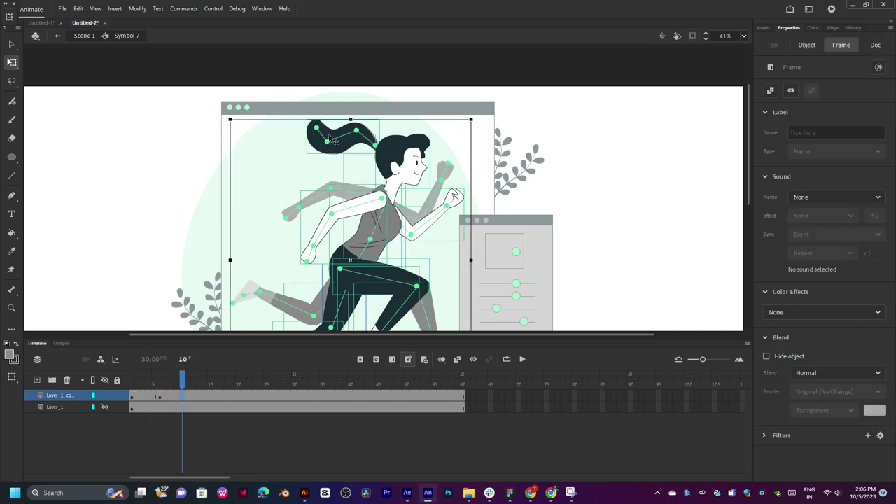
double_click(334, 140)
left_click(283, 135)
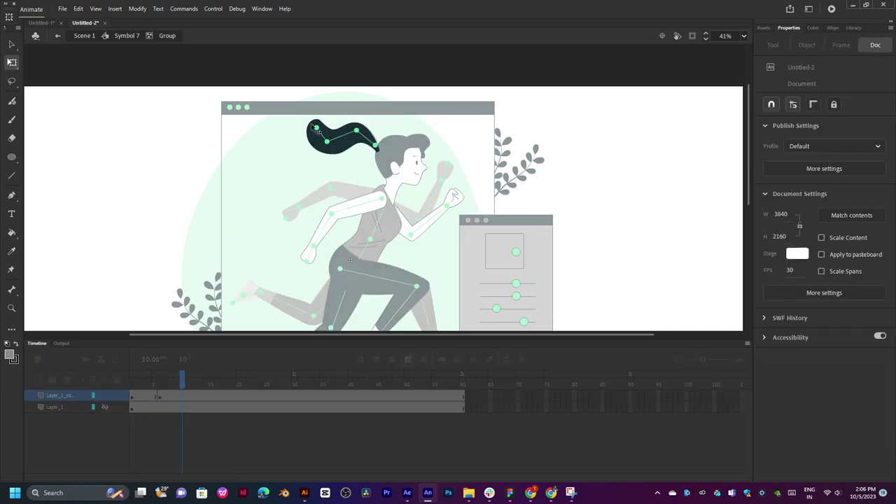
- Try to rotate the ponytail's drawing object inside its group, and undo the rotation
left_click(312, 126)
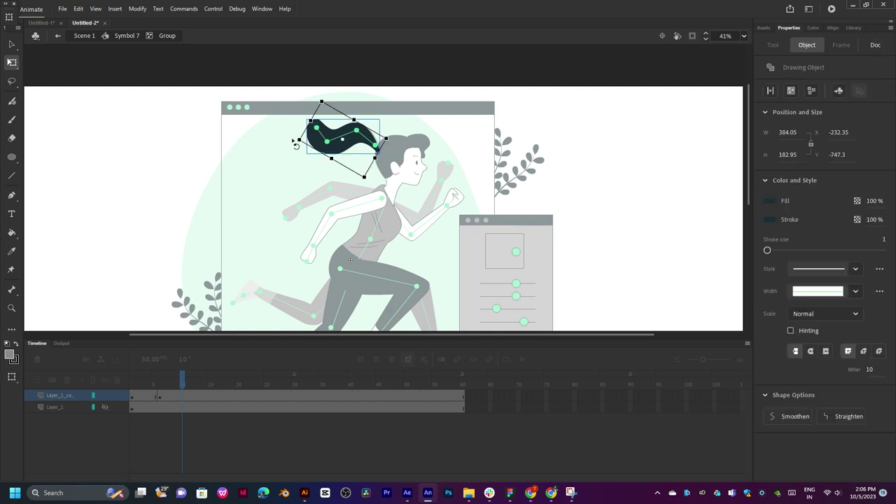
mouse_move(300, 142)
left_mouse_down()
mouse_move(300, 172)
mouse_move(299, 158)
left_mouse_up()
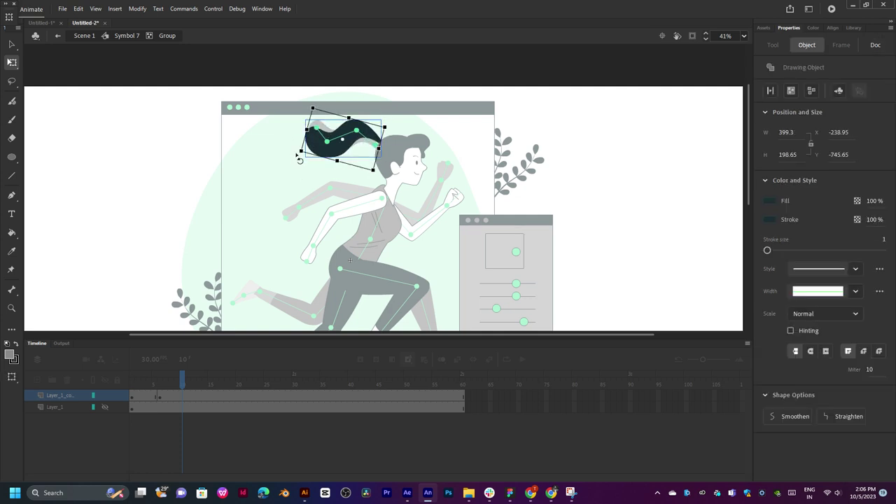
key("ctrl+z")
left_click(295, 169)
left_click(321, 141)
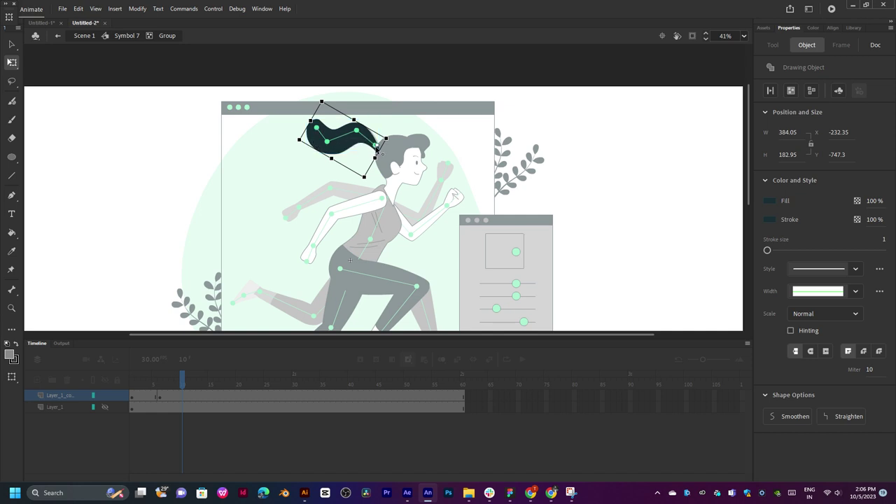
- Try breaking the ponytail artwork apart and rotating it, undo the rotation, and leave the group
key("ctrl+b")
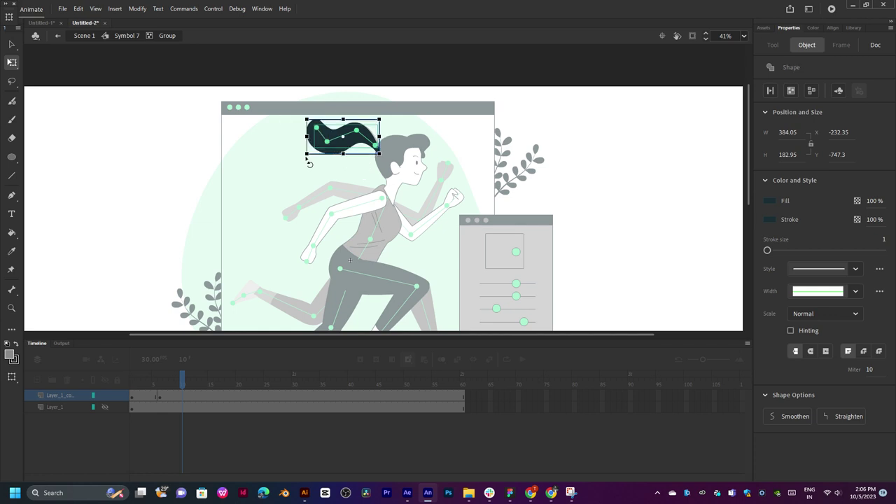
left_click_drag(305, 158, 315, 175)
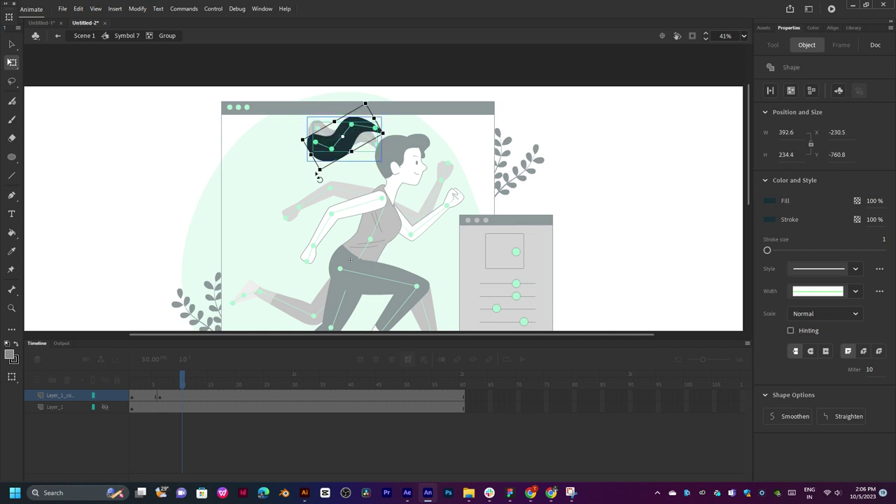
key("ctrl+z")
key("ctrl+z")
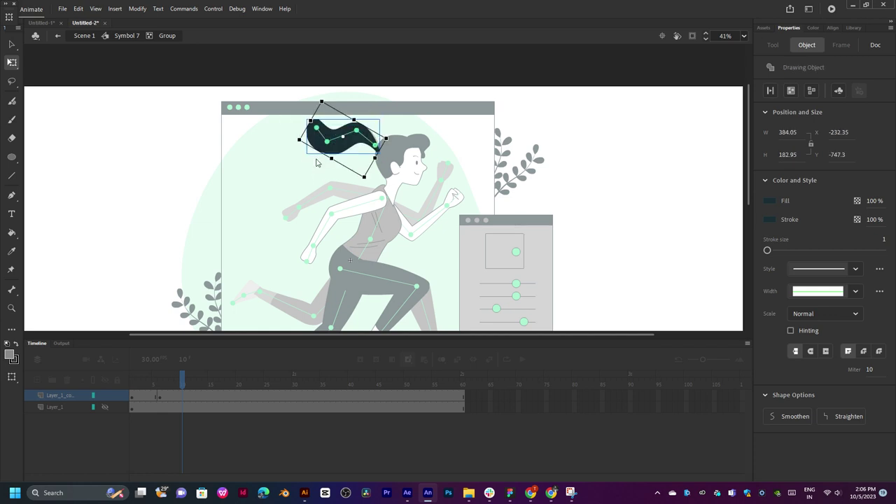
left_click(316, 162)
key("ctrl+z")
key("ctrl+z")
key("ctrl+z")
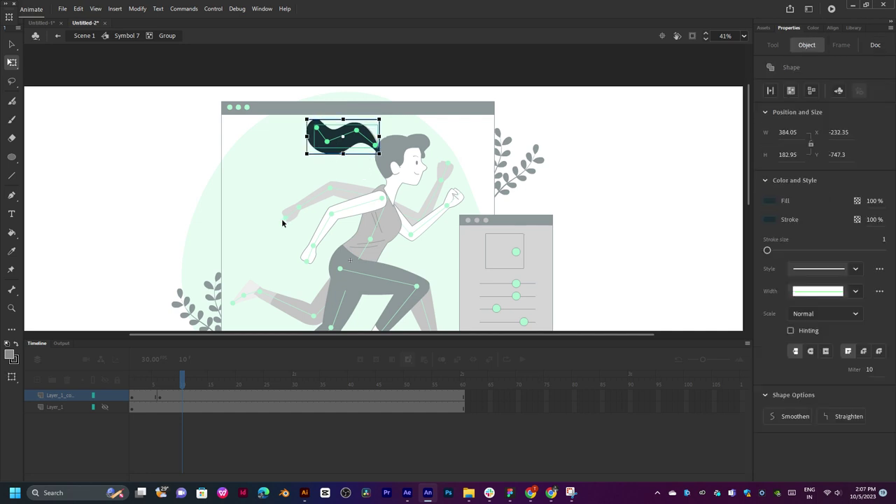
left_click(305, 171)
left_click(327, 147)
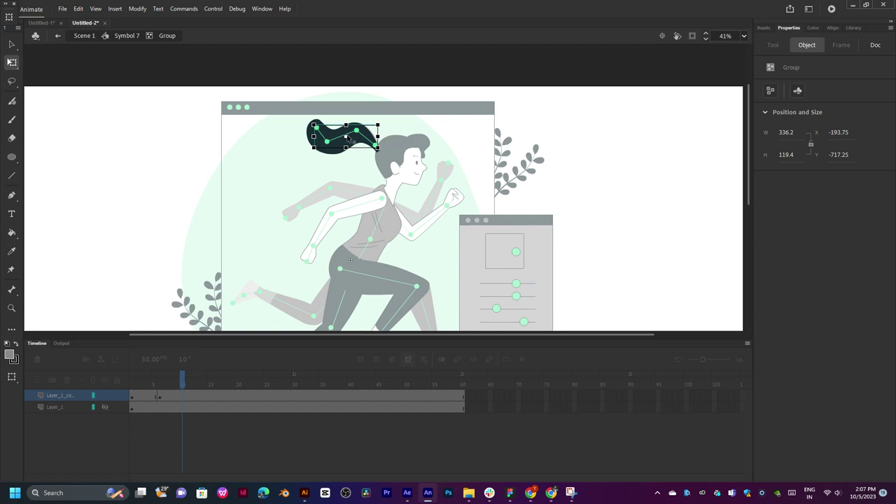
double_click(182, 245)
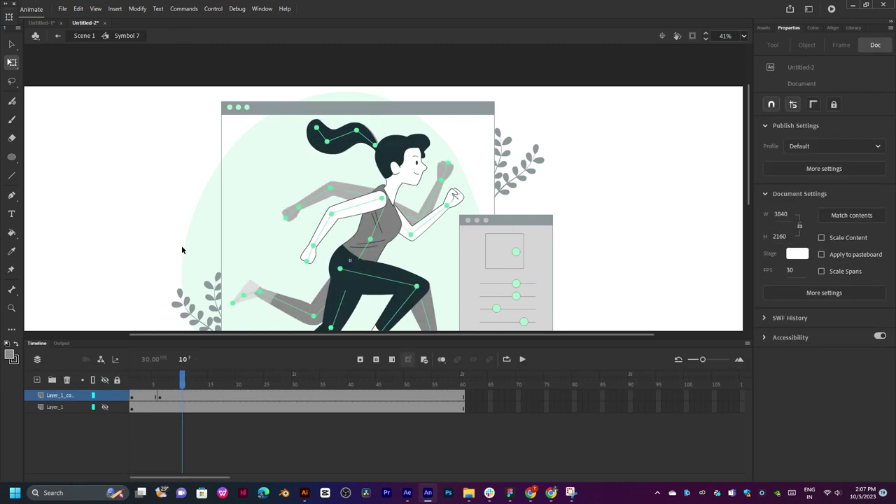
- Rotate the ponytail group downward about the head on frame 10 and preview the swing in the timeline
left_click(330, 149)
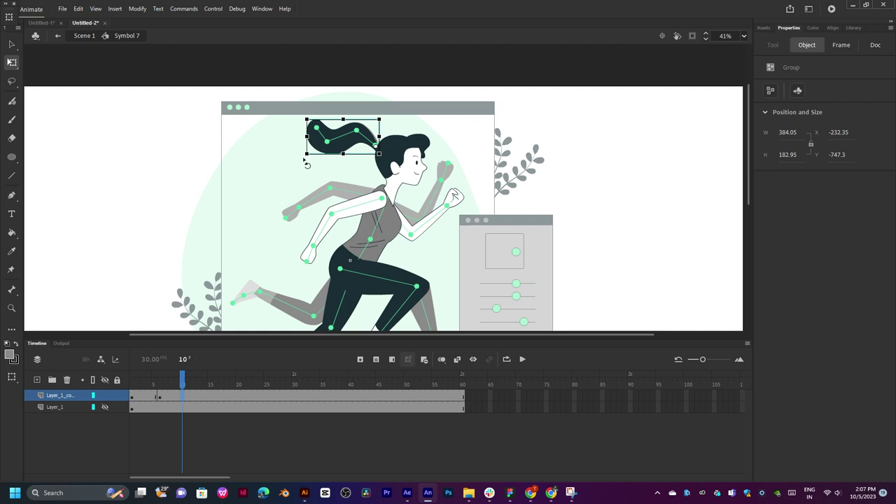
left_click_drag(307, 164, 309, 198)
left_click_drag(310, 199, 233, 284)
mouse_move(166, 389)
left_mouse_down()
mouse_move(140, 387)
mouse_move(184, 387)
mouse_move(131, 386)
mouse_move(168, 380)
mouse_move(159, 382)
left_mouse_up()
key("Return")
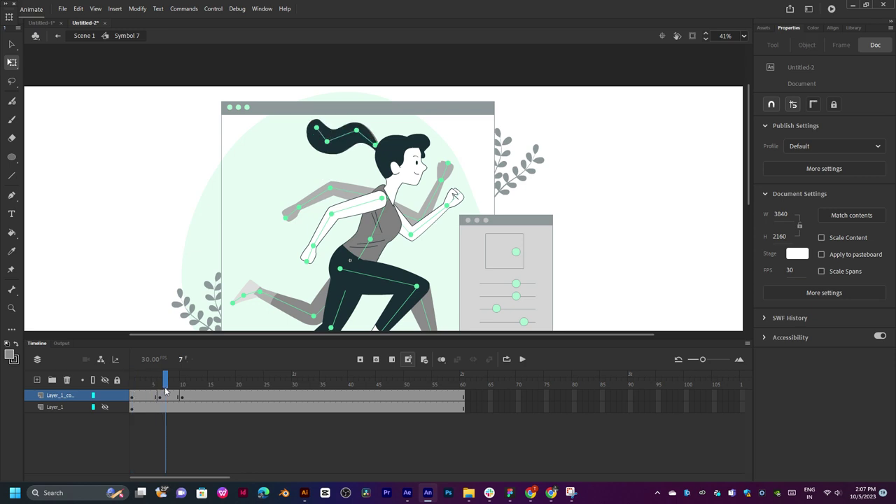
- Try to create a motion tween on frames 1 to 10 of the duplicated layer, converting its objects to a symbol
left_click(140, 397)
left_click_drag(135, 395, 183, 400)
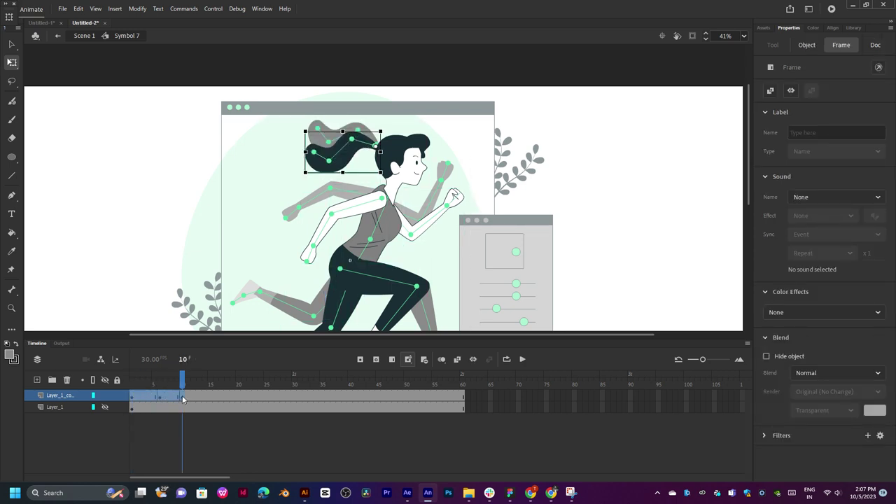
right_click(182, 396)
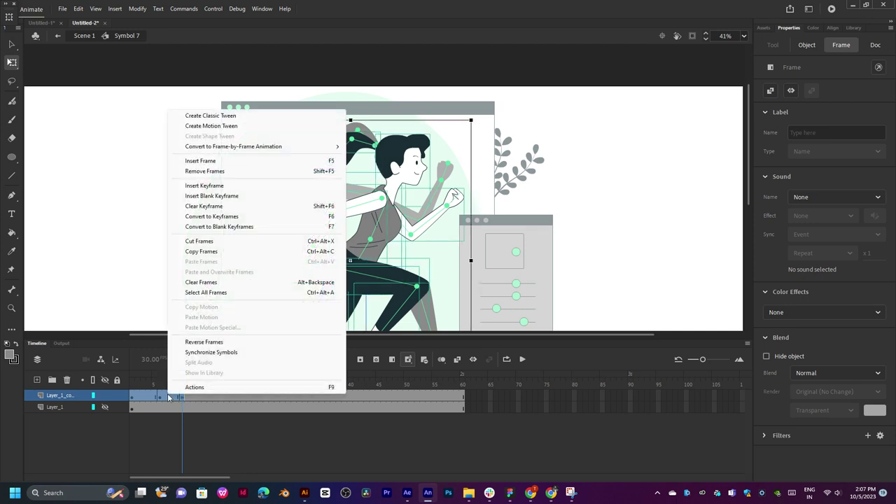
left_click(200, 127)
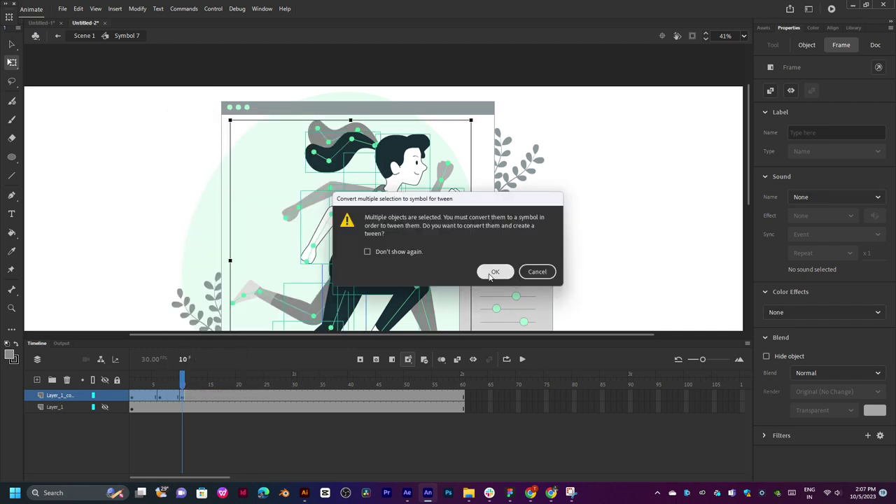
left_click(494, 270)
left_click(537, 267)
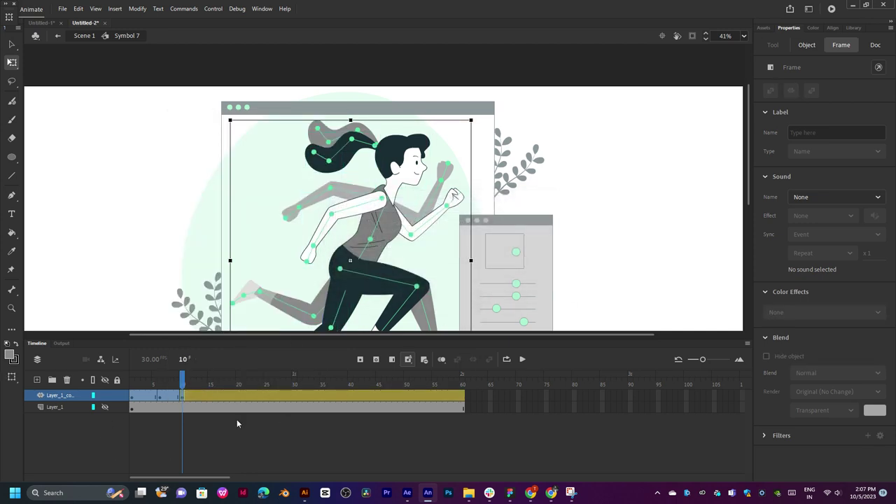
left_click(165, 396)
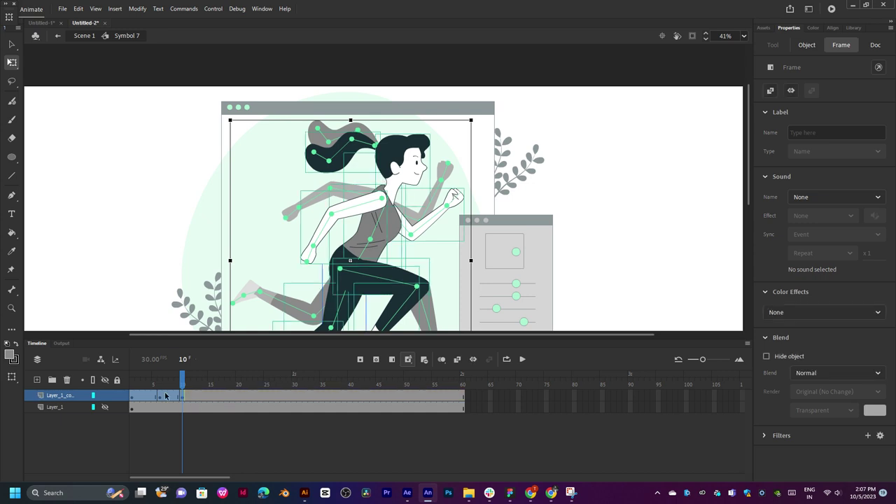
- Create classic tweens between the keyframes of the duplicated layer and preview the ponytail motion from frame 1
right_click(159, 400)
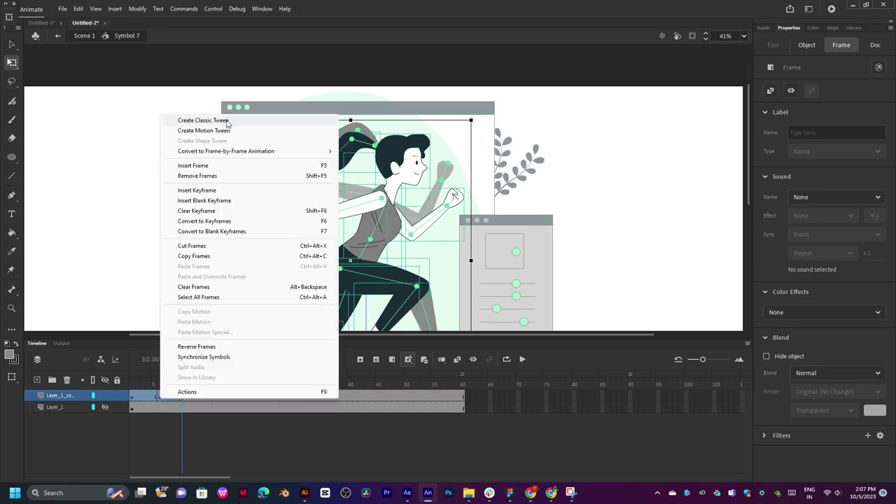
left_click(203, 121)
key("shift+comma")
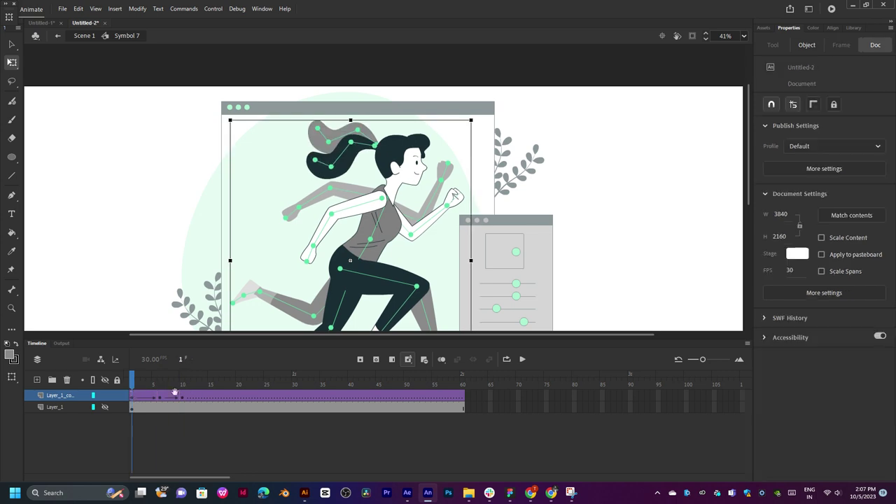
key("Return")
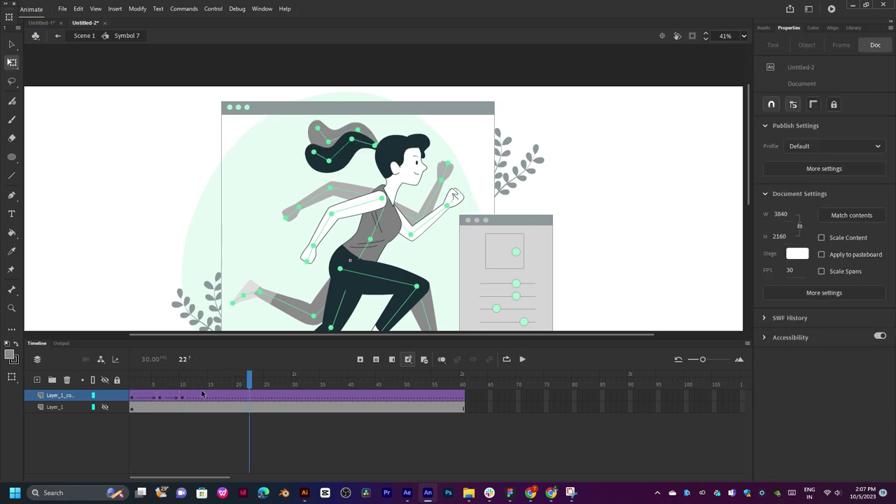
left_click_drag(175, 384, 222, 399)
- Try to reach the ponytail inside the tweened runner symbol on frame 15, and return to Symbol 7
left_click(207, 398)
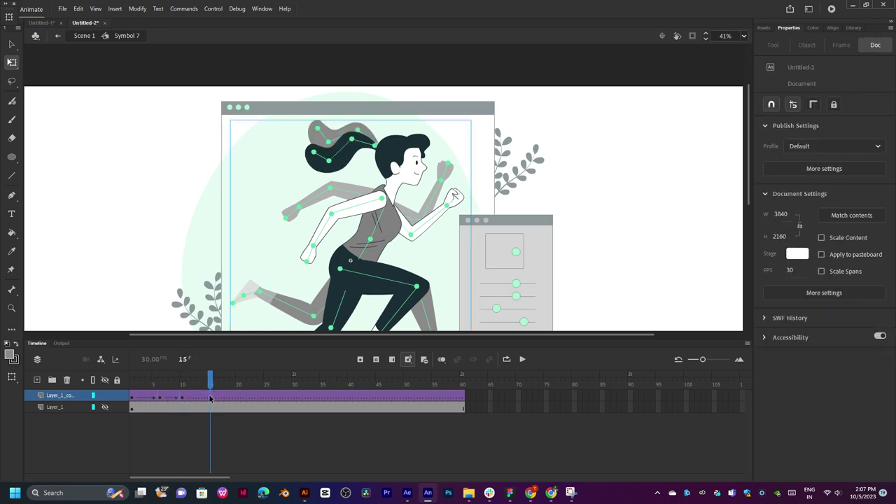
left_click(210, 398)
double_click(335, 166)
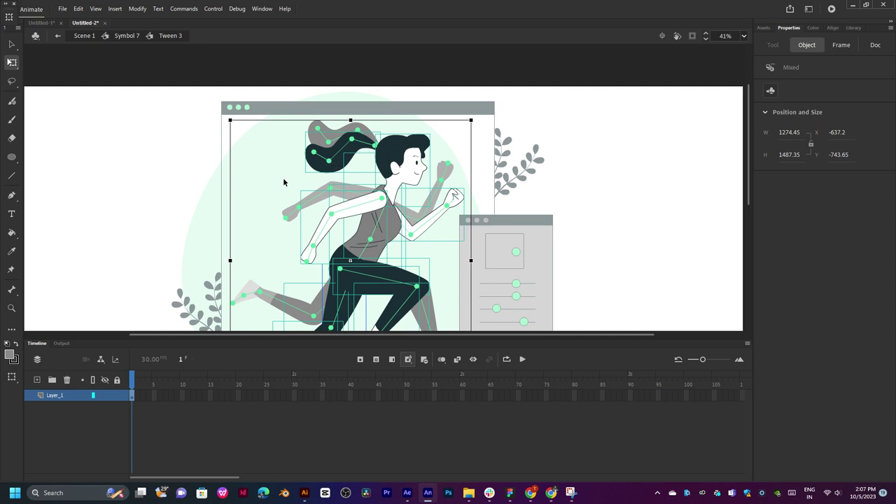
double_click(284, 182)
double_click(324, 163)
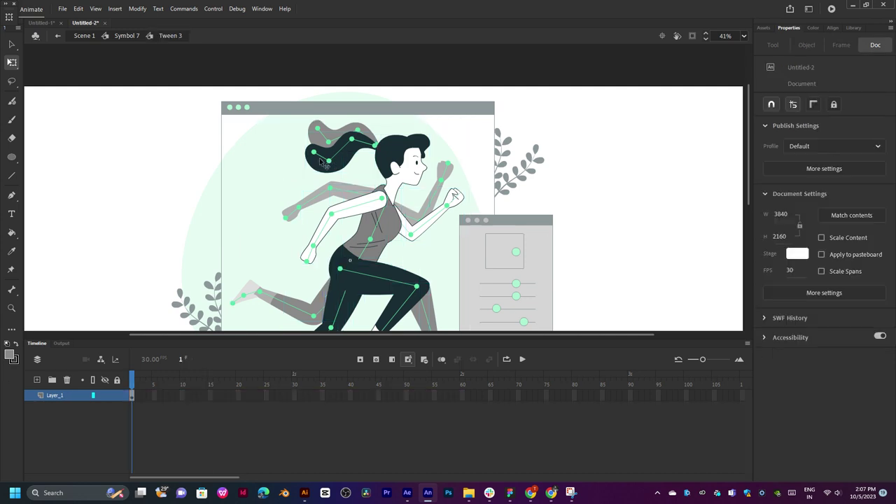
double_click(168, 245)
- Insert a keyframe on frame 15 of the duplicated layer, briefly opening and leaving the tweened runner symbol there
left_click(211, 398)
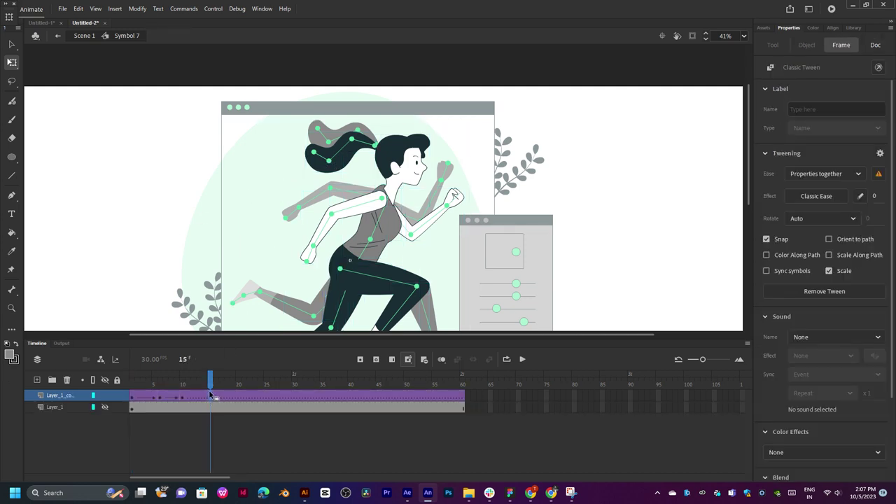
left_click(327, 169)
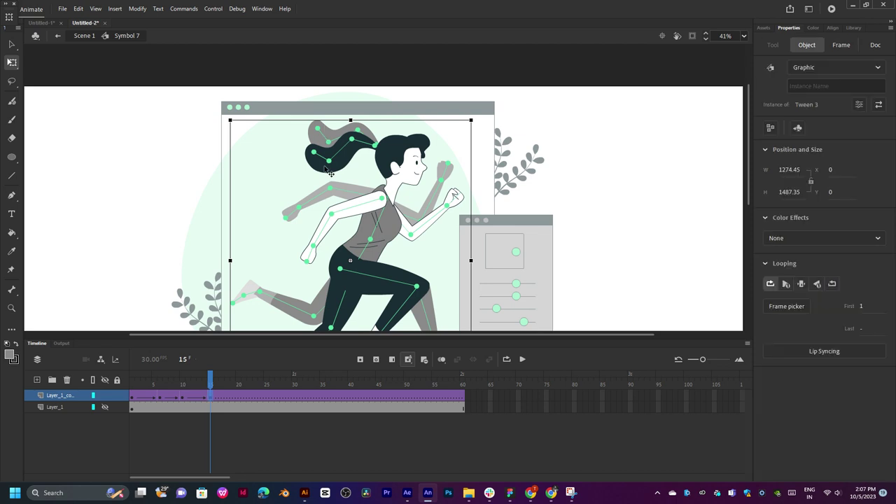
double_click(326, 168)
double_click(216, 254)
left_click(213, 254)
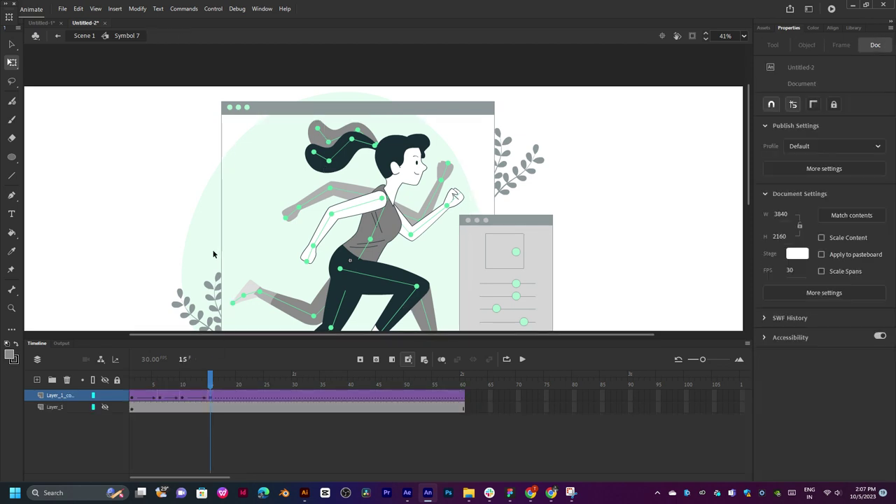
- Compare the ponytail poses on the earlier keyframes, insert a keyframe on frame 19 of the duplicated layer, and preview the animation
left_click_drag(204, 384, 177, 384)
left_click(162, 398)
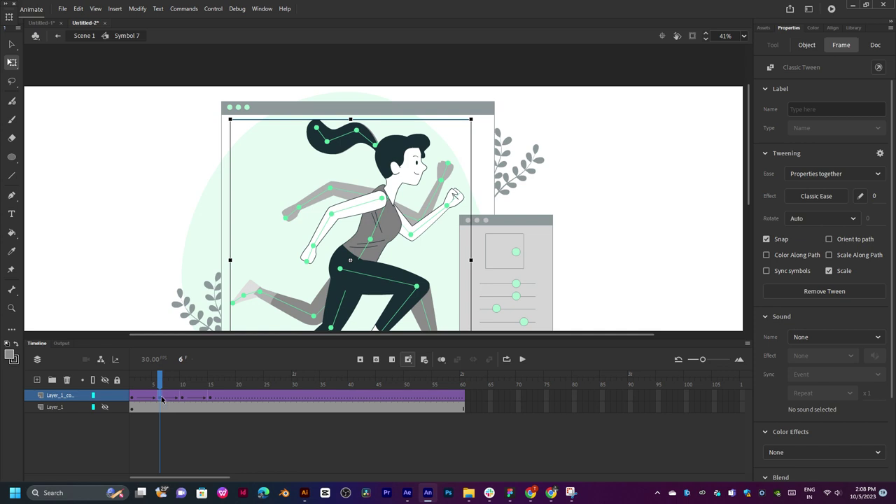
left_click(233, 387)
left_click(234, 397)
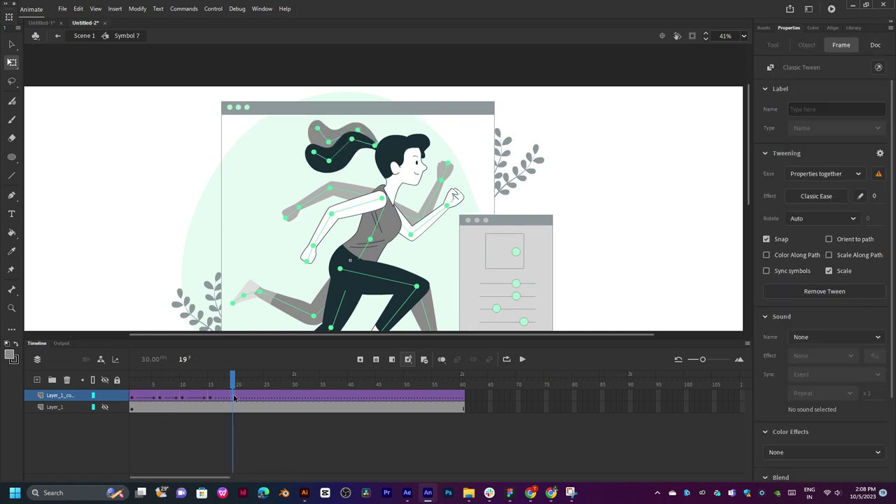
left_click_drag(233, 384, 409, 362)
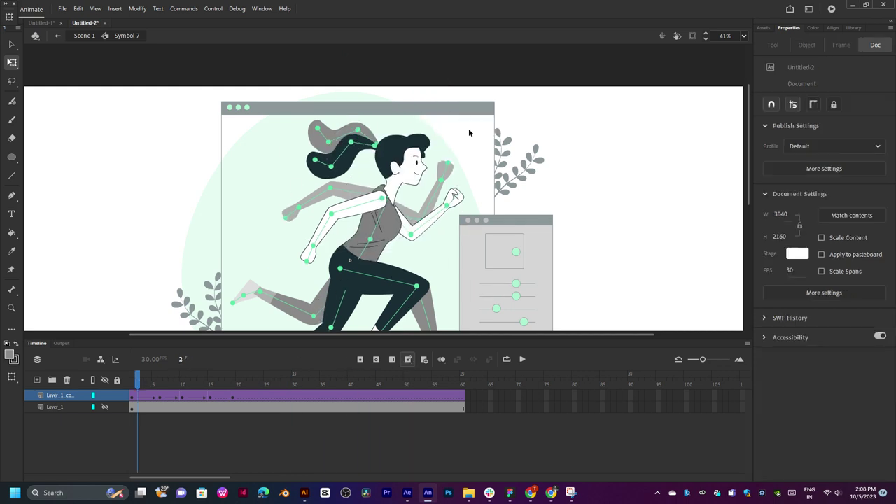